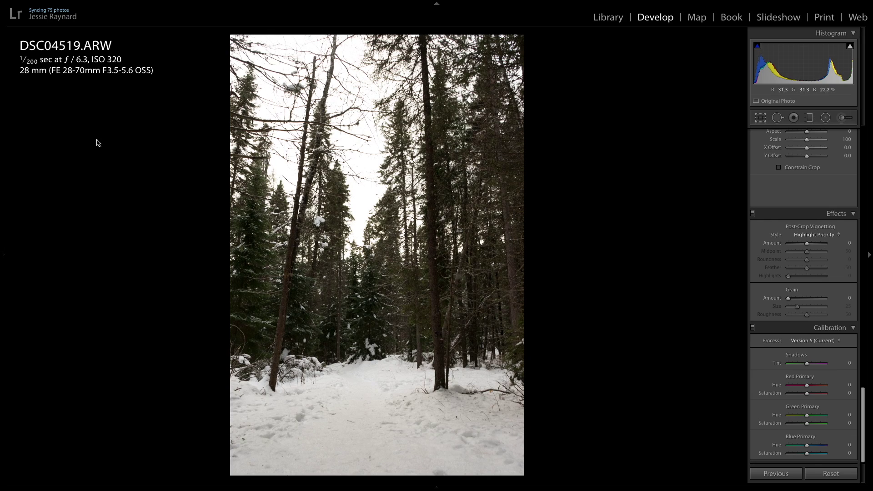
# - Apply the WINTER 2018 preset to the snowy forest photo
pyautogui.moveTo(6, 241)
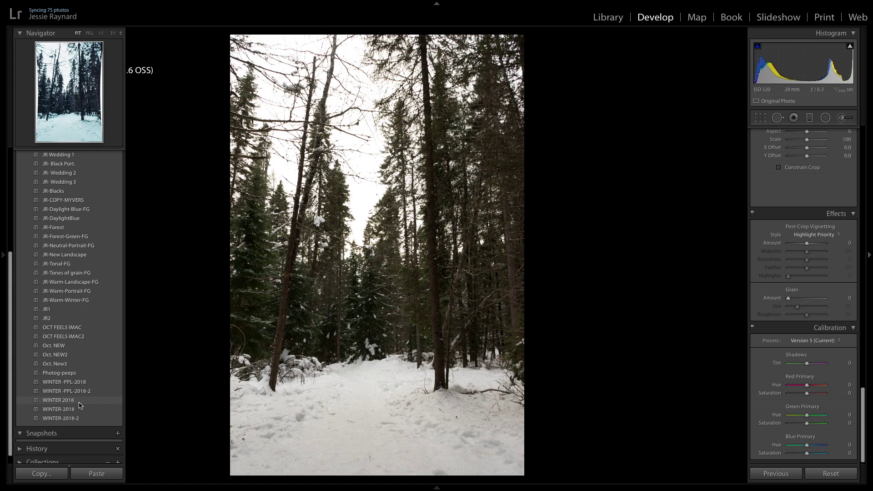
pyautogui.click(80, 405)
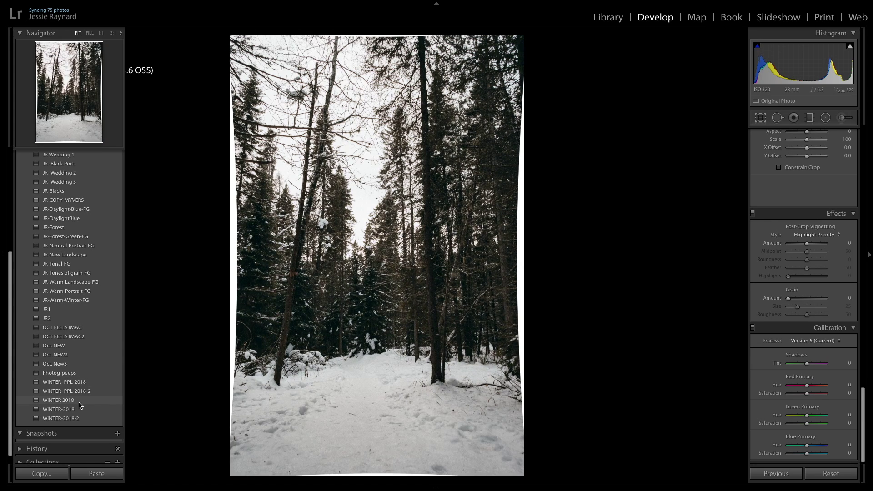
pyautogui.click(80, 402)
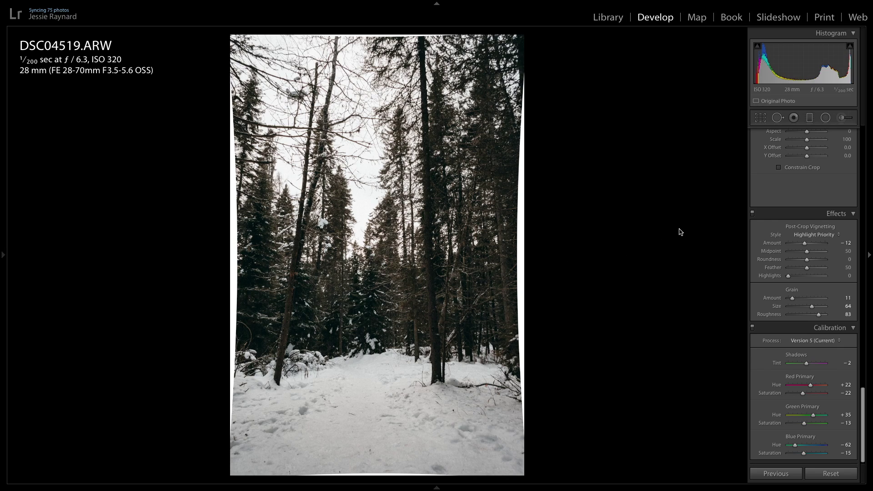
# - Turn on Constrain Crop in the manual lens corrections to remove the white edges around the photo
pyautogui.scroll(5, 784, 282)
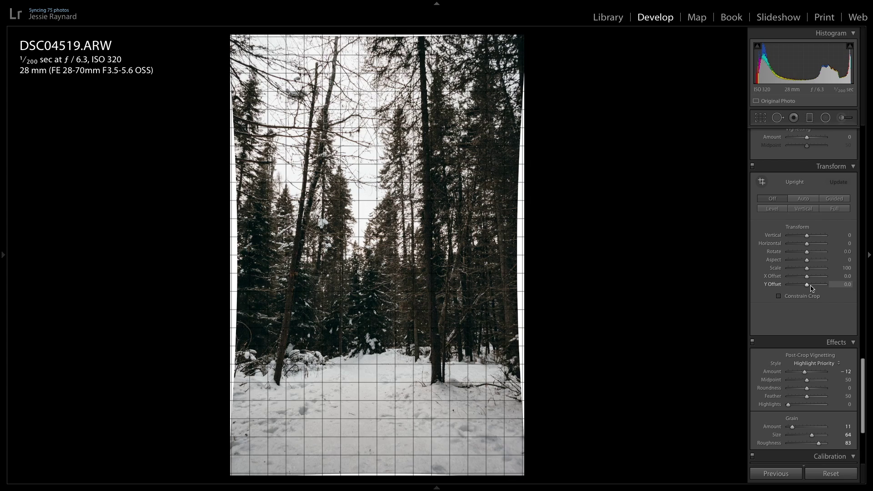
pyautogui.scroll(-3, 813, 277)
pyautogui.scroll(3, 814, 286)
pyautogui.scroll(5, 810, 273)
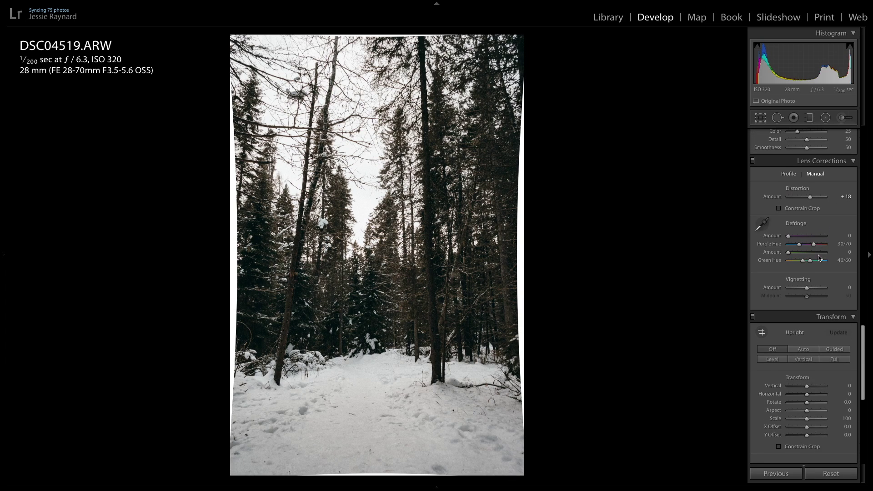
pyautogui.click(780, 210)
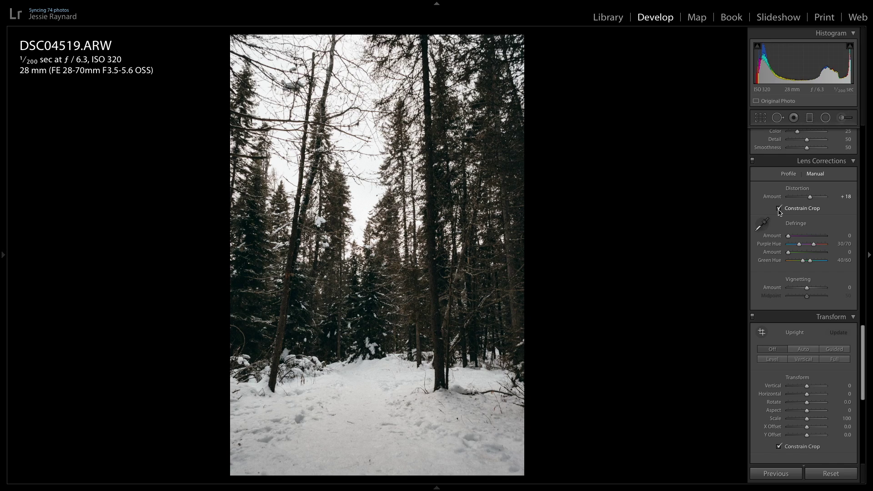
# - Review the lens profile corrections and the preset's basic settings, and compare the photo with its unedited version
pyautogui.click(789, 175)
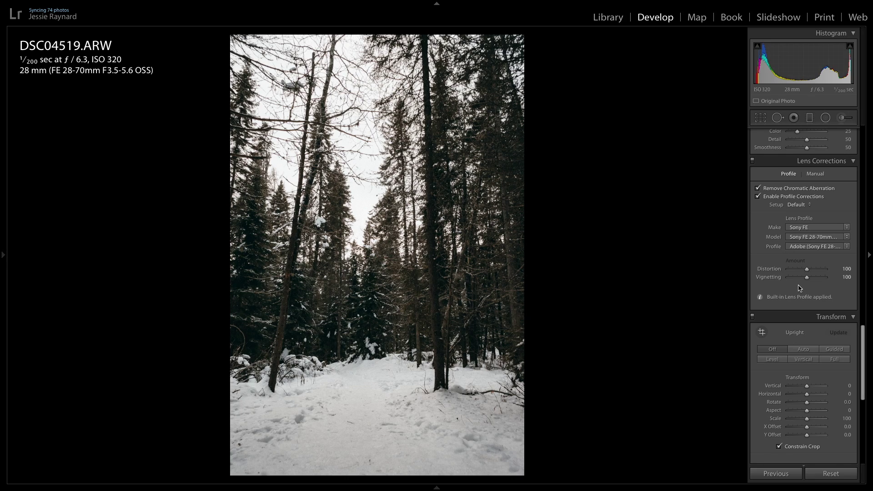
pyautogui.scroll(-10, 800, 288)
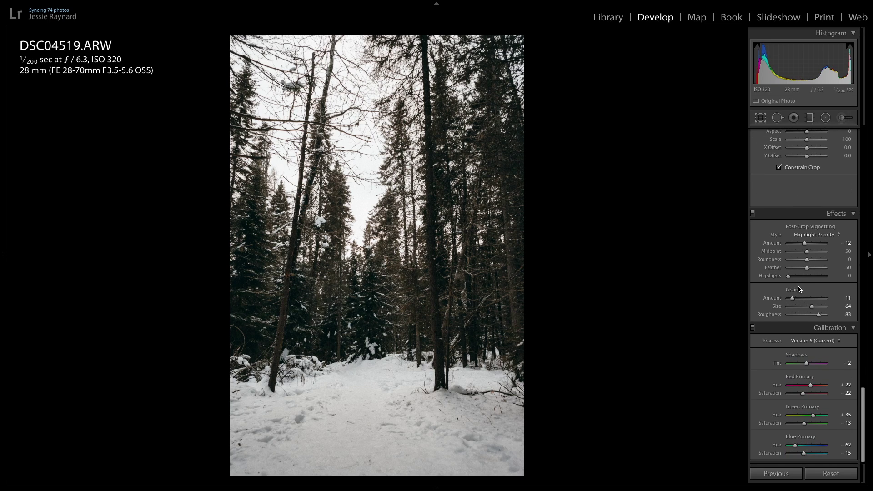
pyautogui.scroll(15, 800, 289)
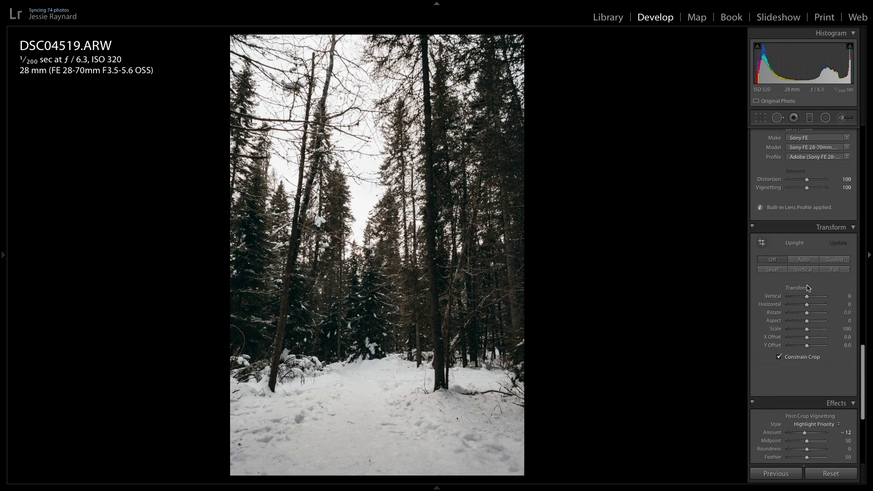
pyautogui.scroll(1, 803, 290)
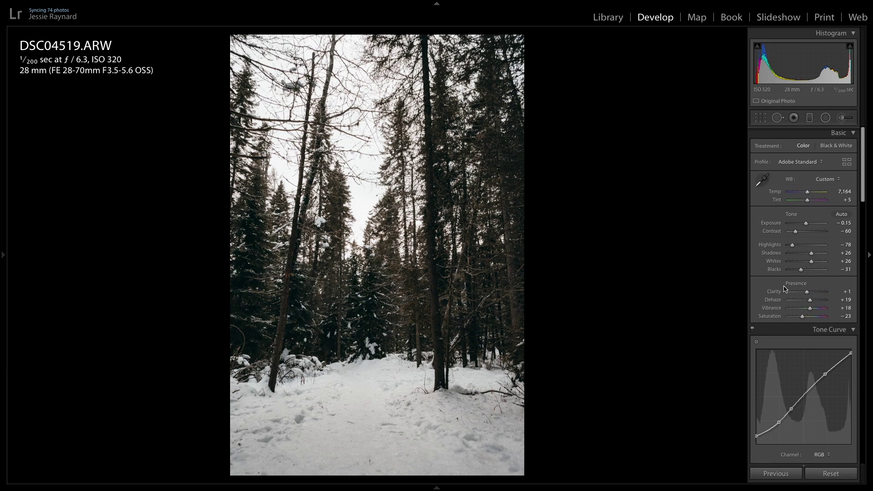
pyautogui.press('\\')
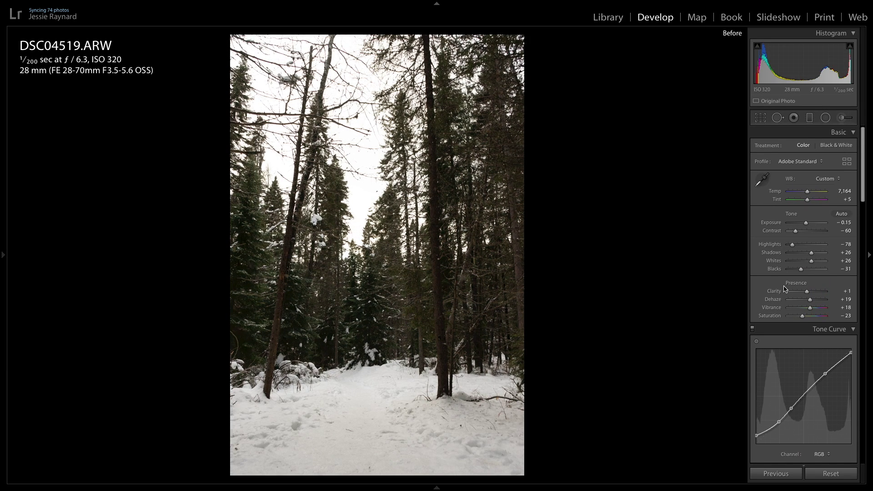
pyautogui.press('\\')
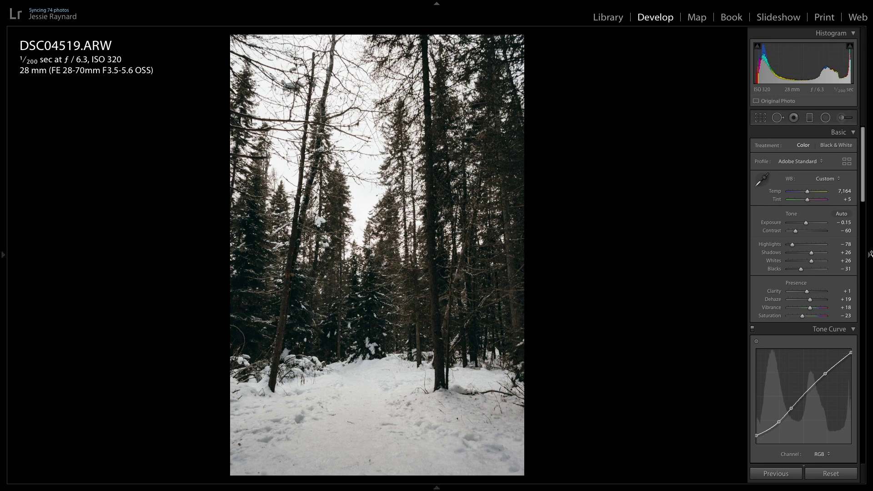
# - Fine-tune the white balance to a temperature of 7,308 and a tint of +3
pyautogui.click(829, 182)
pyautogui.click(819, 133)
pyautogui.moveTo(808, 191); pyautogui.dragTo(810, 192)
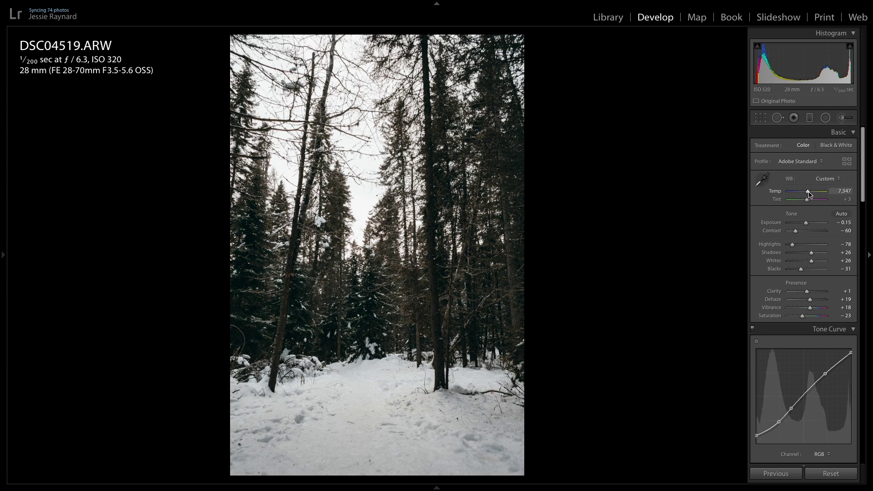
pyautogui.click(829, 180)
pyautogui.click(768, 204)
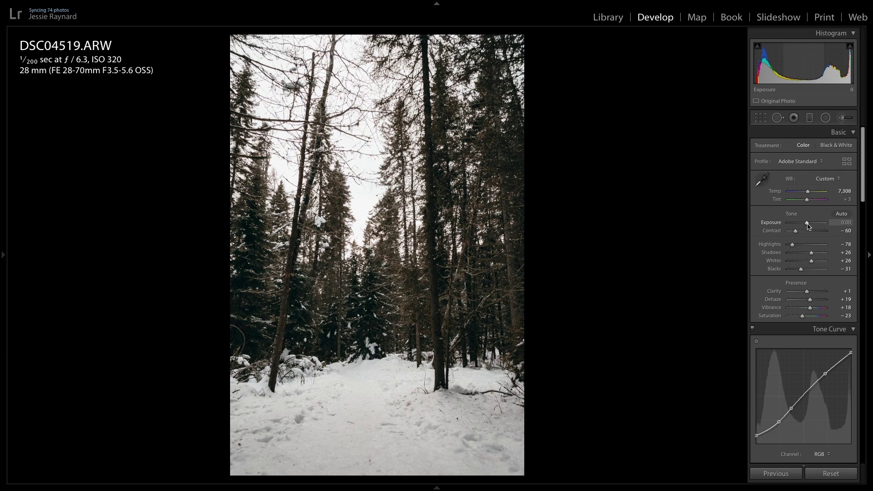
# - Try an exposure of +1.05 and return the exposure to 0.00
pyautogui.scroll(-1, 808, 226)
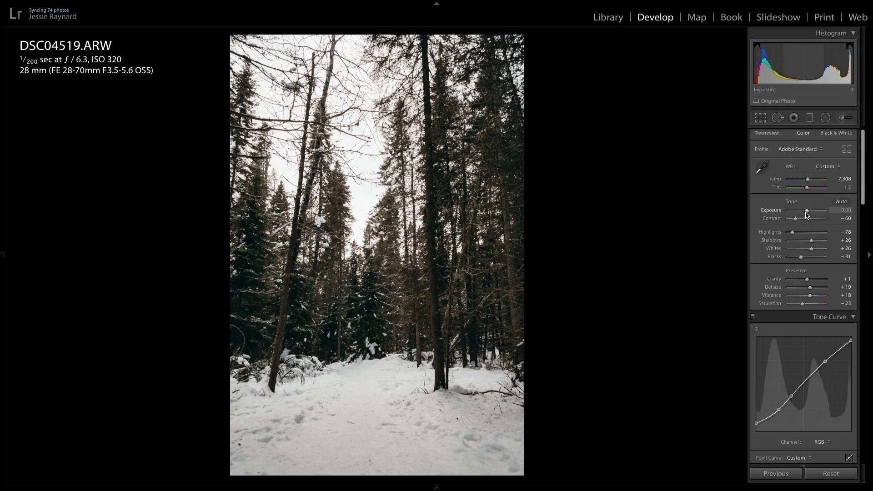
pyautogui.moveTo(808, 213); pyautogui.dragTo(808, 215)
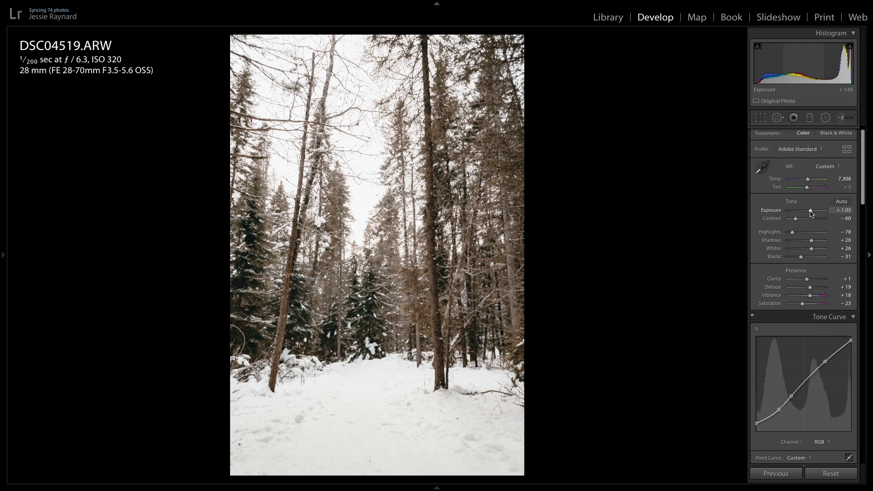
pyautogui.moveTo(808, 214); pyautogui.dragTo(809, 213)
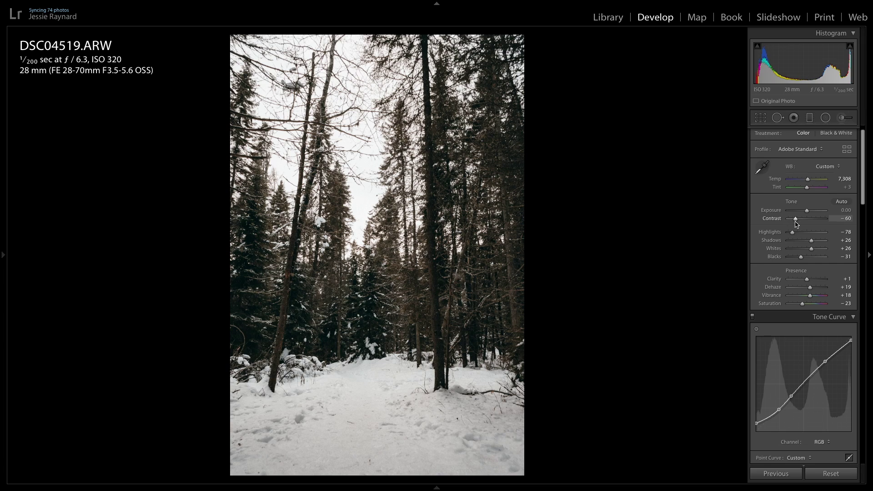
# - Set the contrast to −67 after trying +40 with the tone curve temporarily disabled, and re-enable the curve
pyautogui.moveTo(796, 219)
pyautogui.mouseDown()
pyautogui.moveTo(822, 220)
pyautogui.moveTo(792, 224)
pyautogui.mouseUp()
pyautogui.click(752, 317)
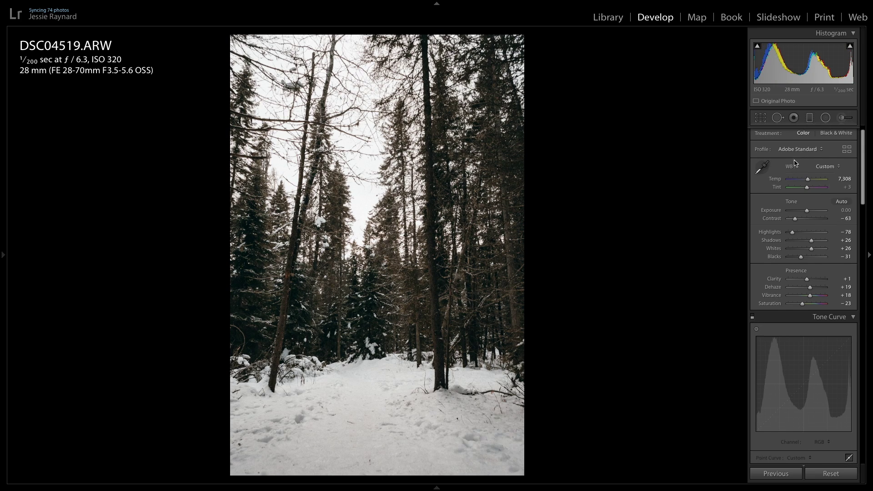
pyautogui.moveTo(796, 222); pyautogui.dragTo(815, 223)
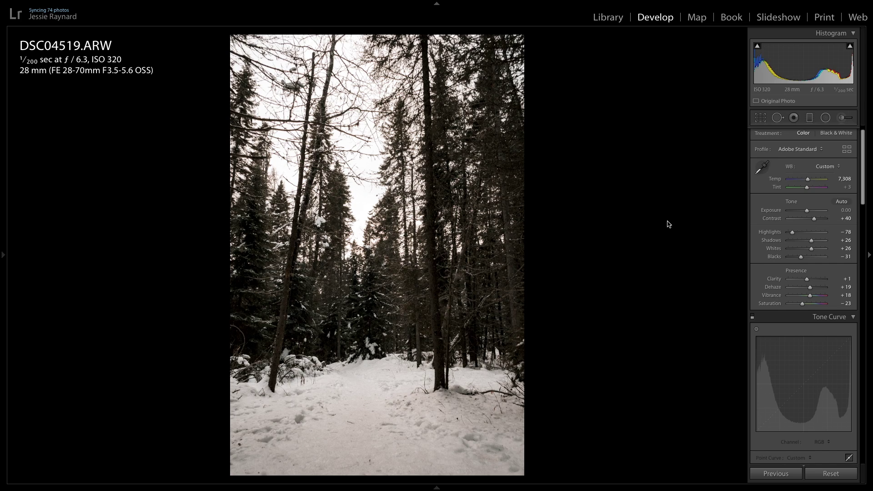
pyautogui.click(799, 220)
pyautogui.moveTo(800, 222); pyautogui.dragTo(795, 223)
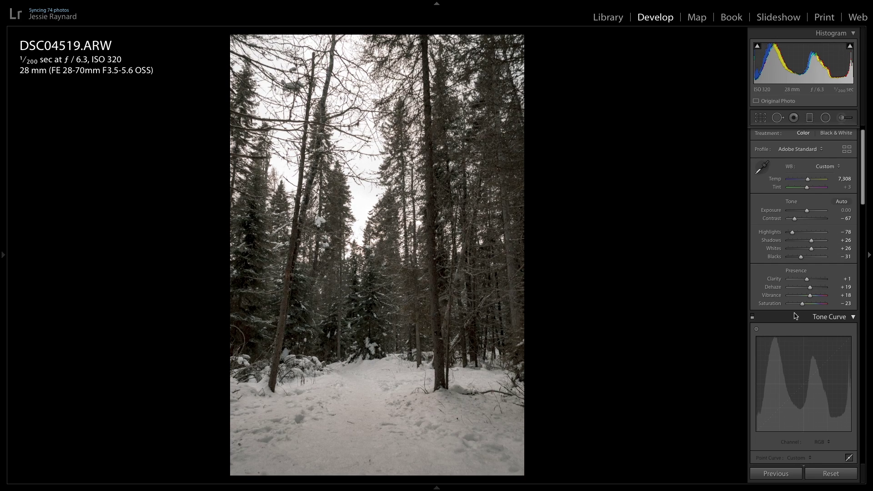
pyautogui.click(752, 317)
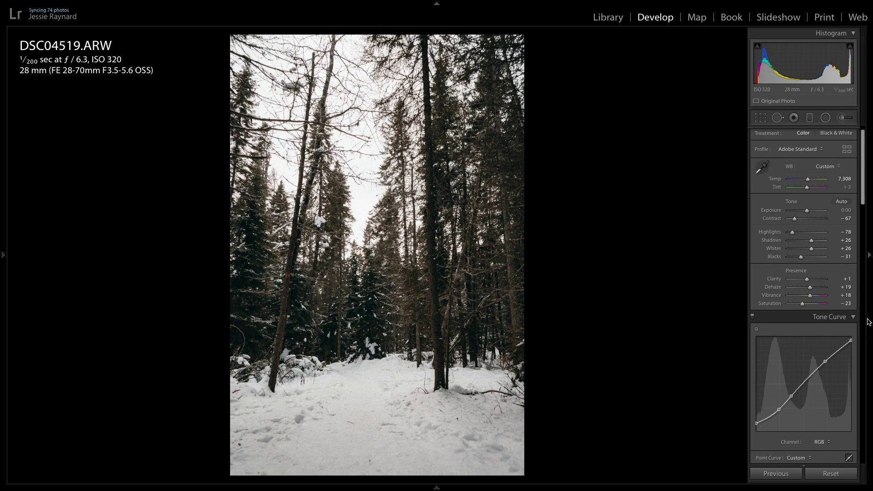
# - Adjust the tonal range to Highlights −43, Shadows +23, Whites +27 and Blacks +14
pyautogui.moveTo(793, 233); pyautogui.dragTo(795, 236)
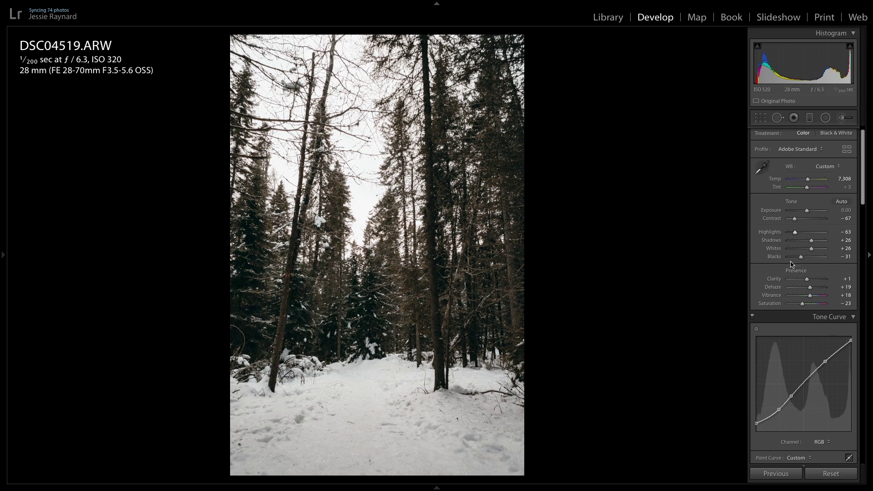
pyautogui.moveTo(795, 233); pyautogui.dragTo(799, 232)
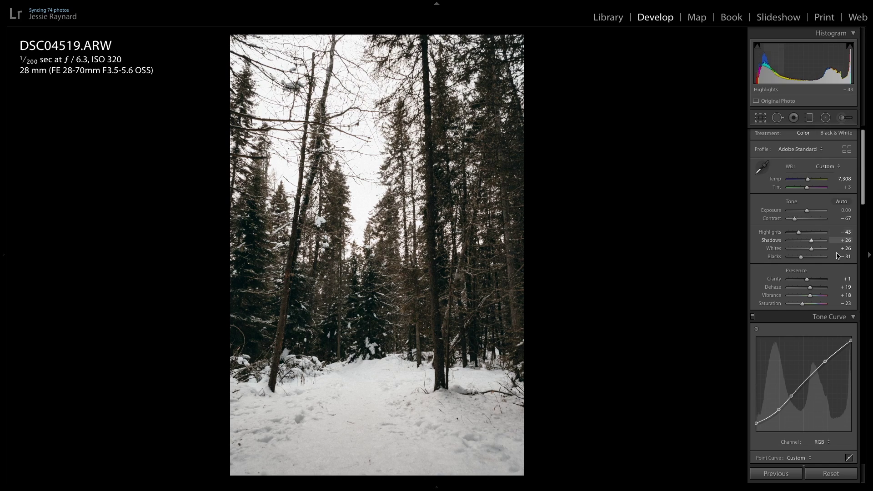
pyautogui.moveTo(814, 244)
pyautogui.mouseDown()
pyautogui.moveTo(781, 244)
pyautogui.moveTo(802, 246)
pyautogui.mouseUp()
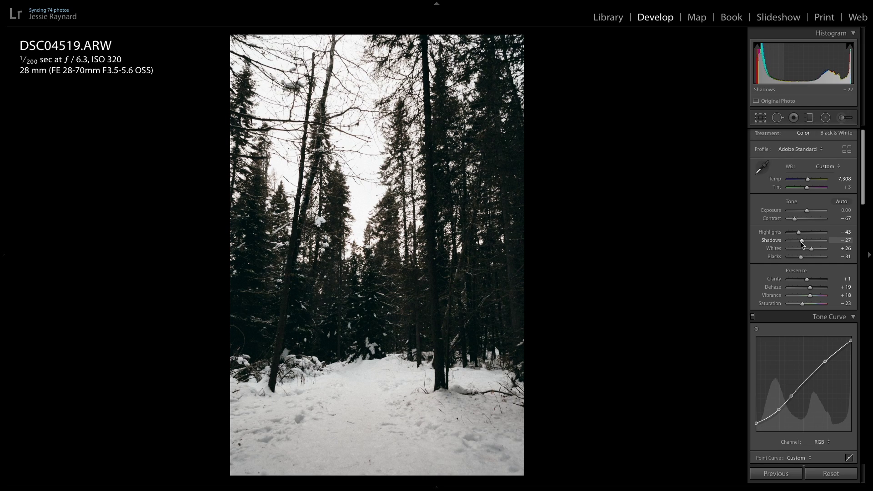
pyautogui.moveTo(803, 246); pyautogui.dragTo(805, 246)
pyautogui.moveTo(803, 246); pyautogui.dragTo(812, 247)
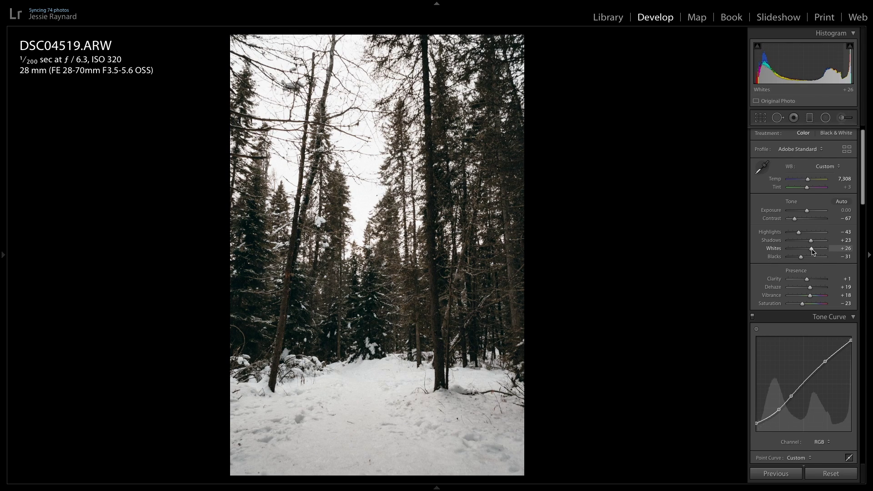
pyautogui.moveTo(811, 250)
pyautogui.mouseDown()
pyautogui.moveTo(789, 254)
pyautogui.moveTo(814, 255)
pyautogui.mouseUp()
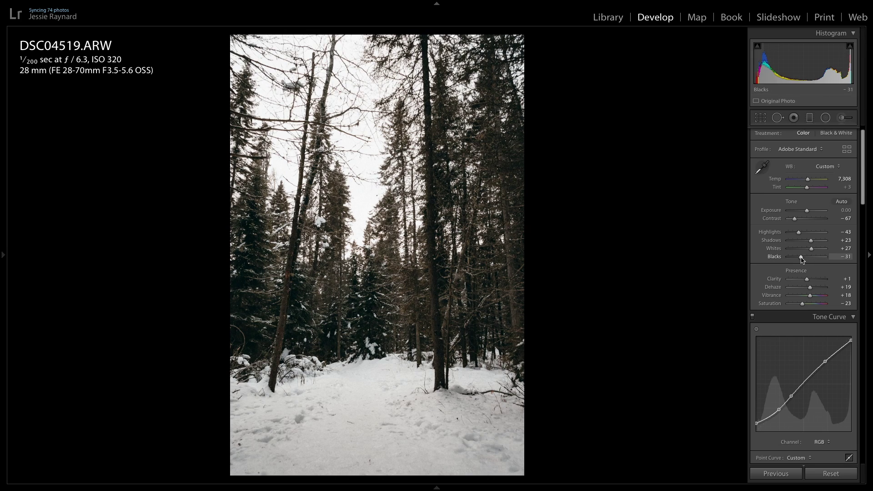
pyautogui.moveTo(803, 259); pyautogui.dragTo(809, 260)
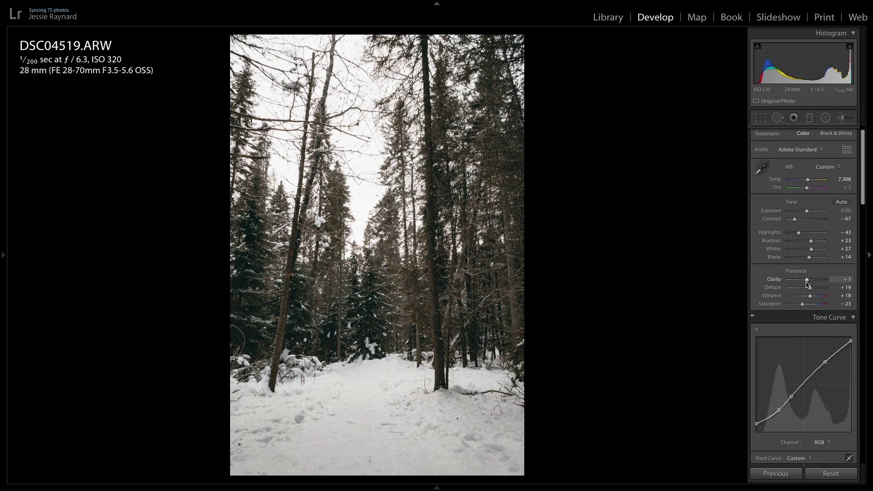
# - Adjust the presence settings to Clarity +5, Dehaze +15 and Vibrance +24
pyautogui.scroll(1, 806, 285)
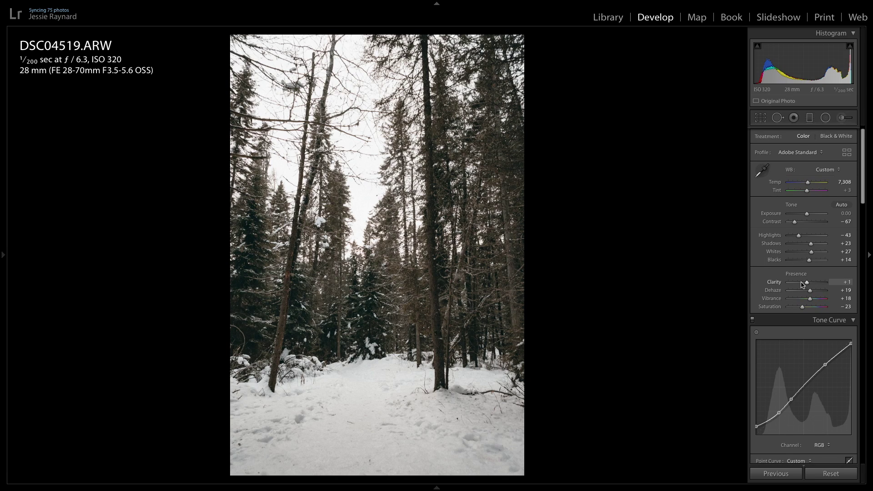
pyautogui.moveTo(802, 283); pyautogui.dragTo(818, 285)
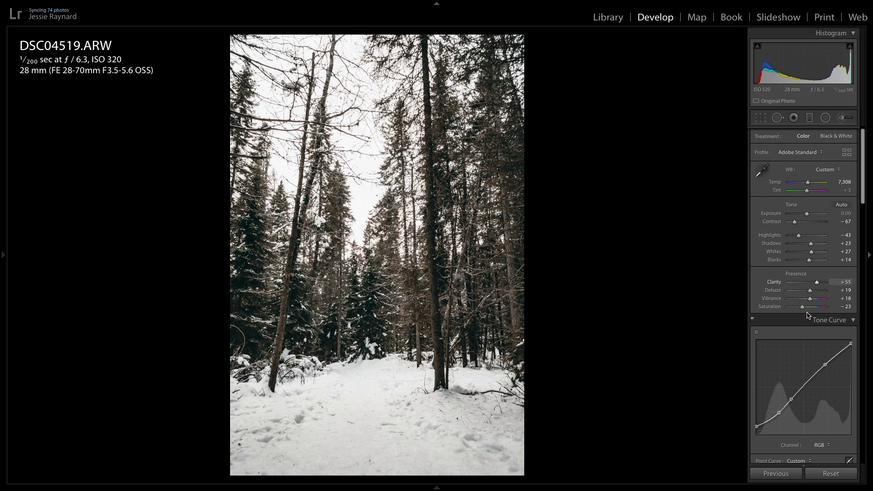
pyautogui.moveTo(816, 283); pyautogui.dragTo(808, 286)
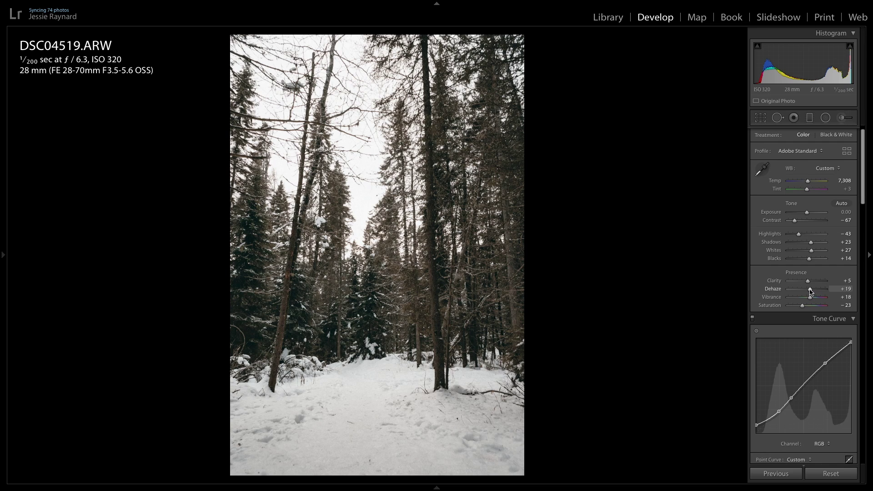
pyautogui.moveTo(811, 289)
pyautogui.mouseDown()
pyautogui.moveTo(821, 290)
pyautogui.moveTo(788, 293)
pyautogui.moveTo(812, 293)
pyautogui.moveTo(804, 295)
pyautogui.mouseUp()
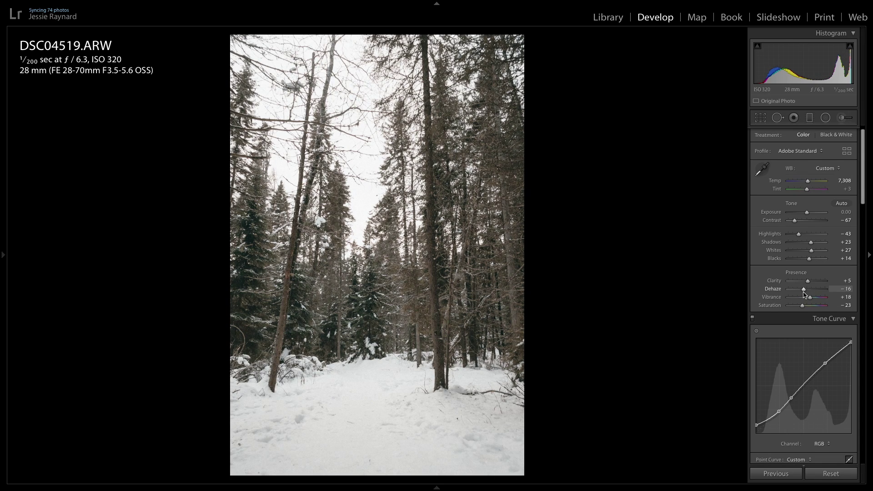
pyautogui.moveTo(804, 294); pyautogui.dragTo(803, 296)
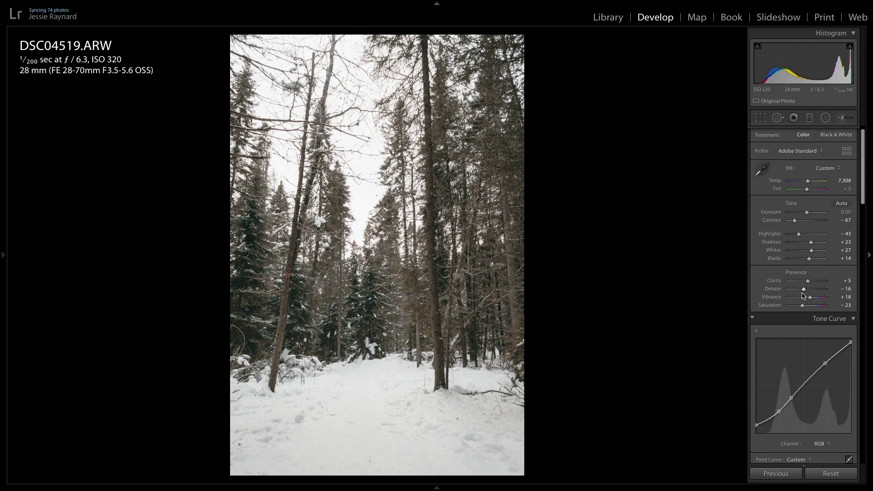
pyautogui.moveTo(803, 295); pyautogui.dragTo(809, 294)
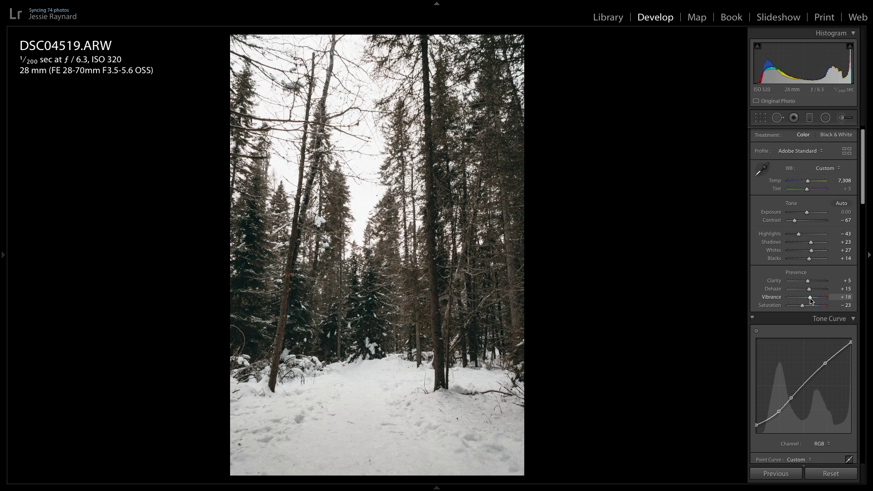
pyautogui.moveTo(813, 301); pyautogui.dragTo(813, 302)
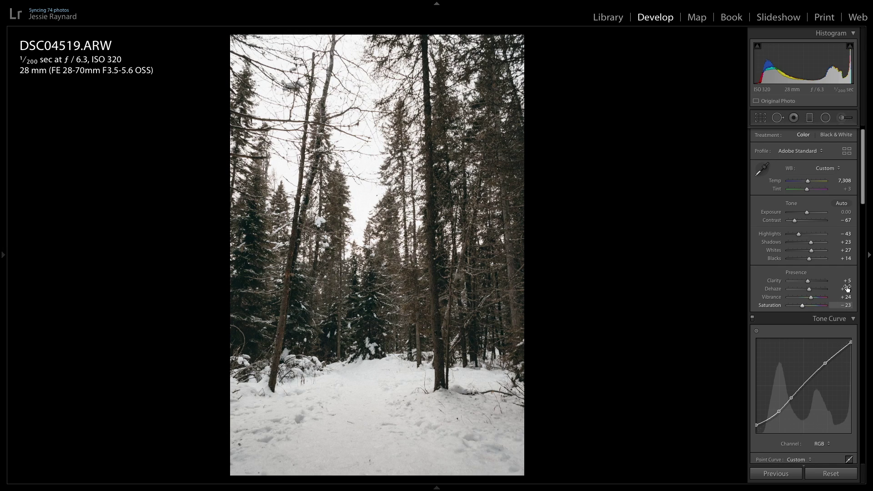
pyautogui.scroll(-2, 814, 301)
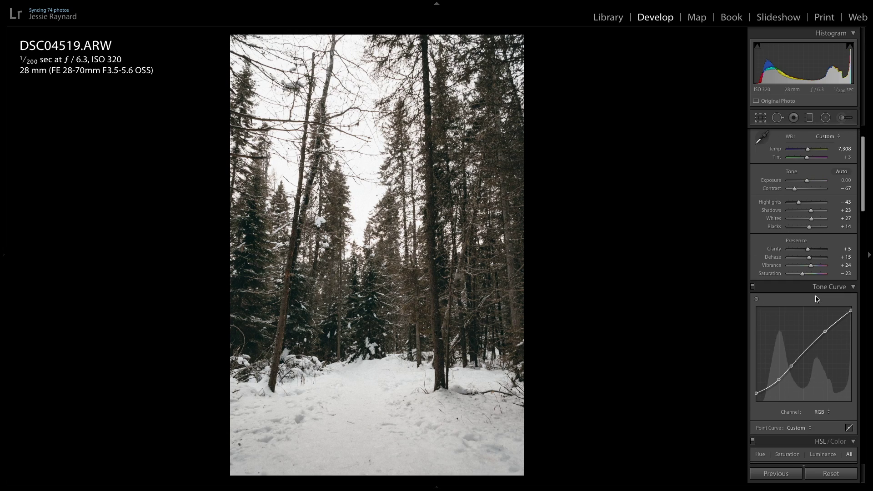
# - Compare the photo with the tone curve disabled and enabled, leaving the curve enabled
pyautogui.click(752, 289)
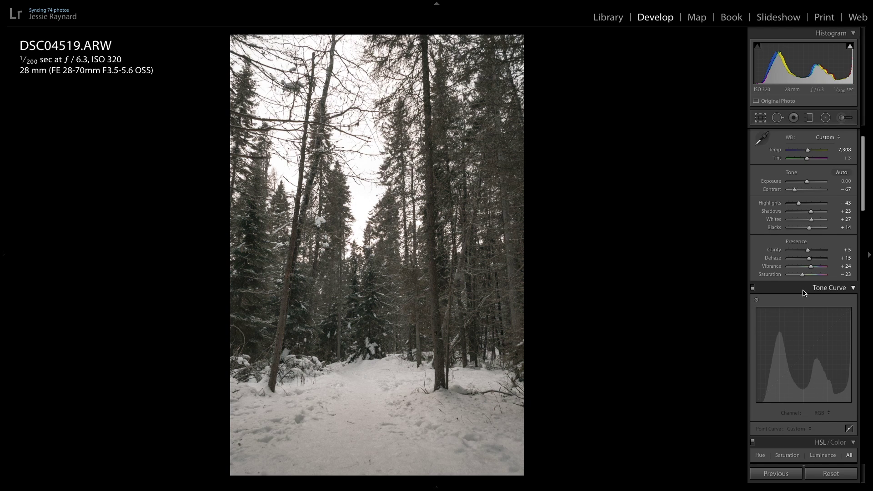
pyautogui.scroll(3, 804, 293)
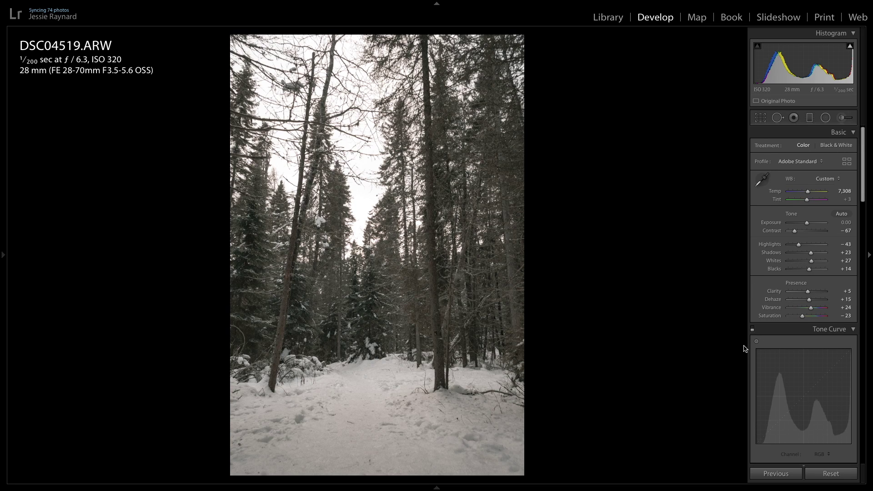
pyautogui.click(753, 331)
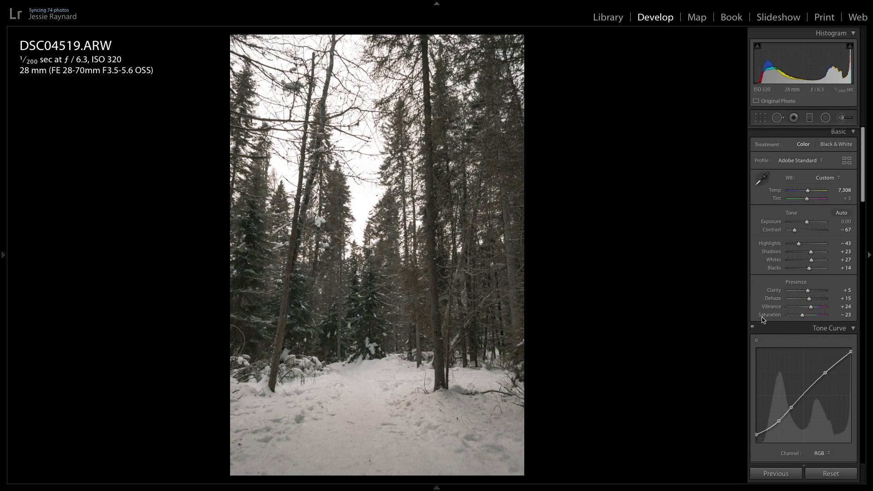
pyautogui.scroll(-3, 763, 317)
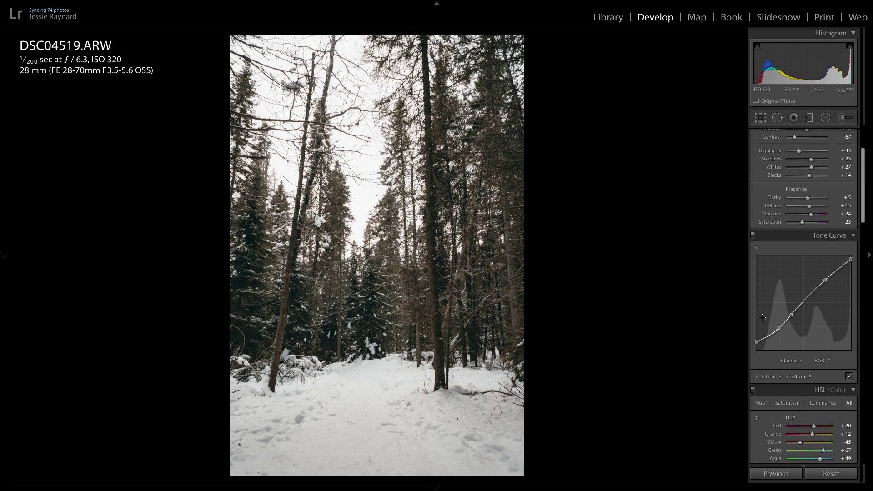
# - Reshape the RGB tone curve with an upper point at about 72/78%, the black point at 0/7.5% and a shadow point at about 13/14%
pyautogui.scroll(-12, 796, 318)
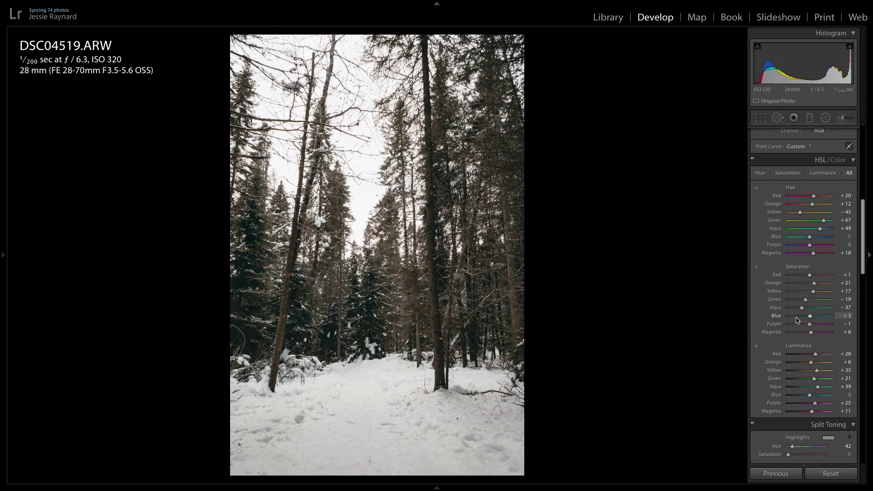
pyautogui.scroll(15, 796, 320)
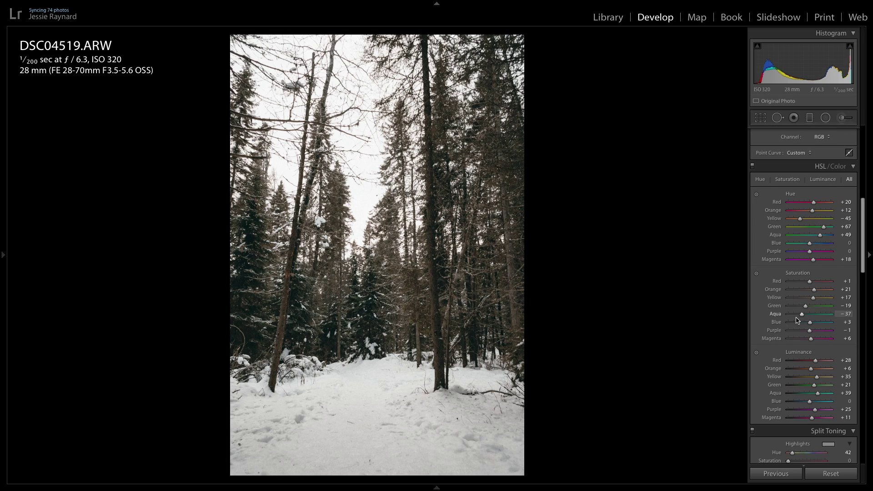
pyautogui.scroll(-2, 825, 301)
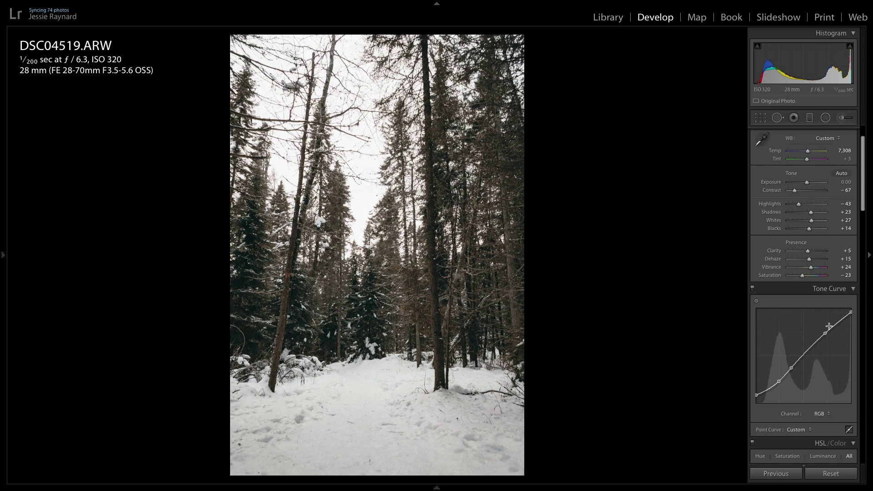
pyautogui.moveTo(823, 332); pyautogui.dragTo(825, 329)
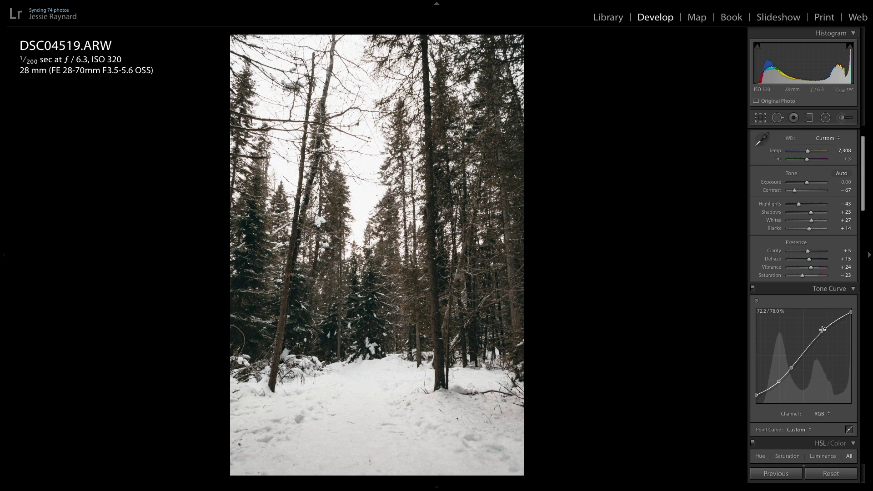
pyautogui.moveTo(791, 370); pyautogui.dragTo(741, 411)
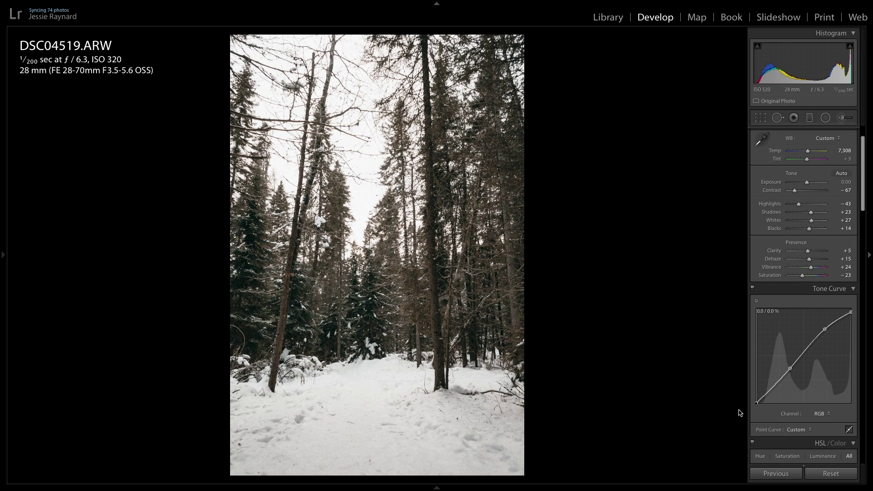
pyautogui.moveTo(730, 408); pyautogui.dragTo(733, 396)
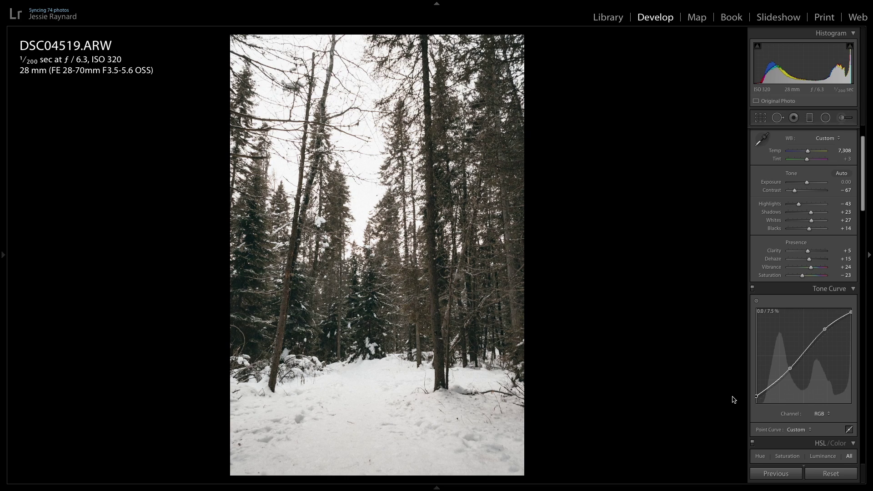
pyautogui.click(767, 390)
pyautogui.moveTo(767, 394); pyautogui.dragTo(769, 390)
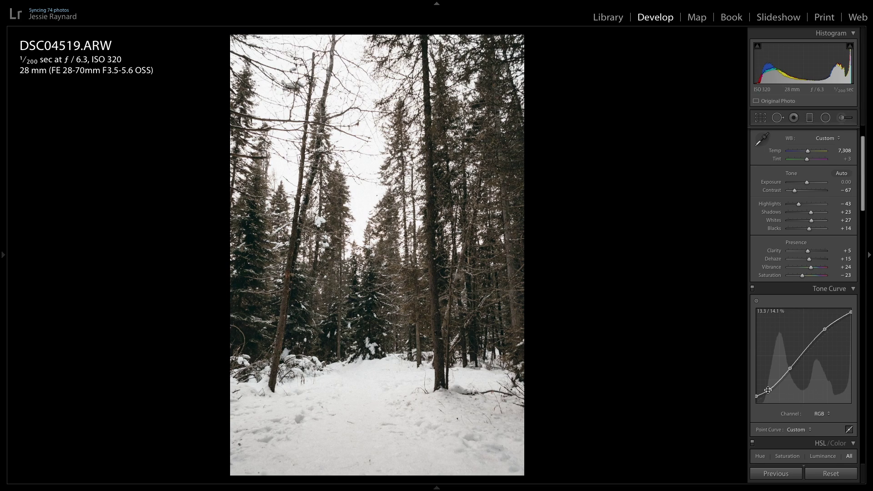
pyautogui.scroll(-1, 773, 391)
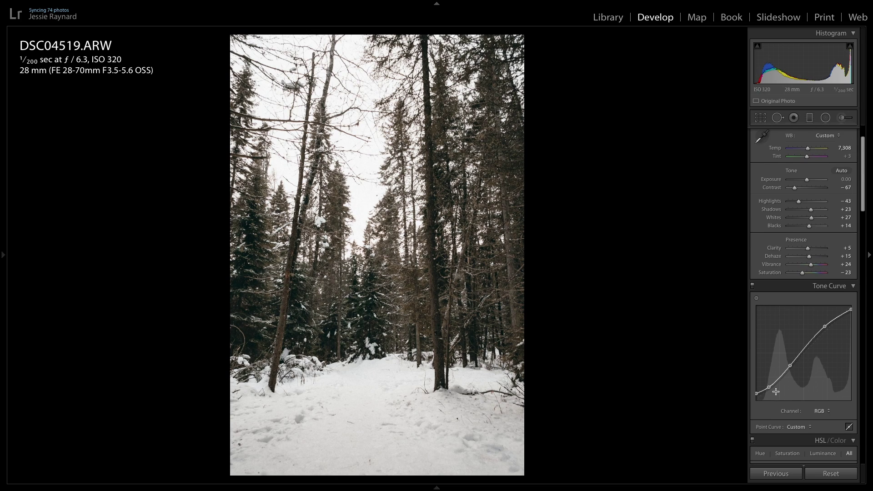
# - View the red and green channel curves and nudge the upper point of the blue channel curve slightly
pyautogui.click(821, 412)
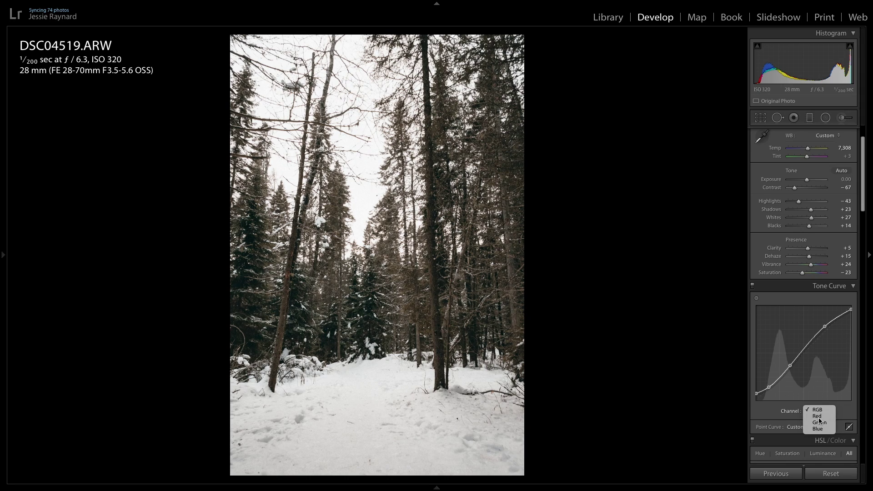
pyautogui.click(817, 416)
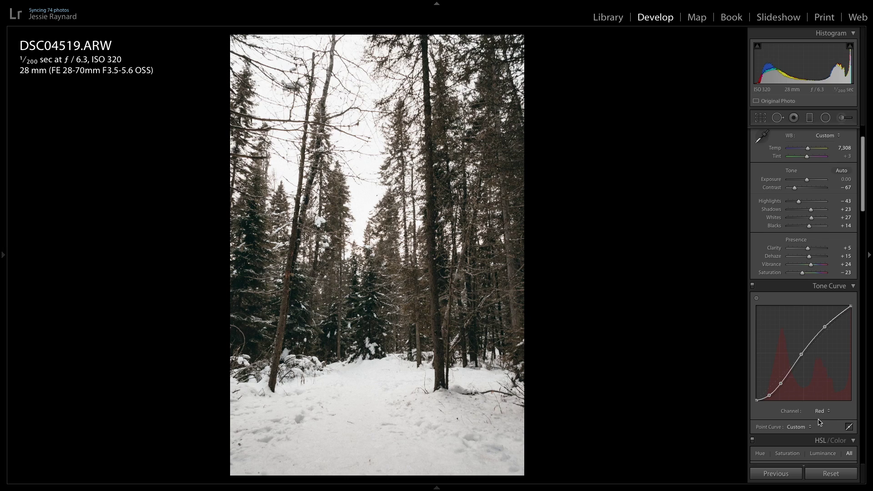
pyautogui.click(821, 414)
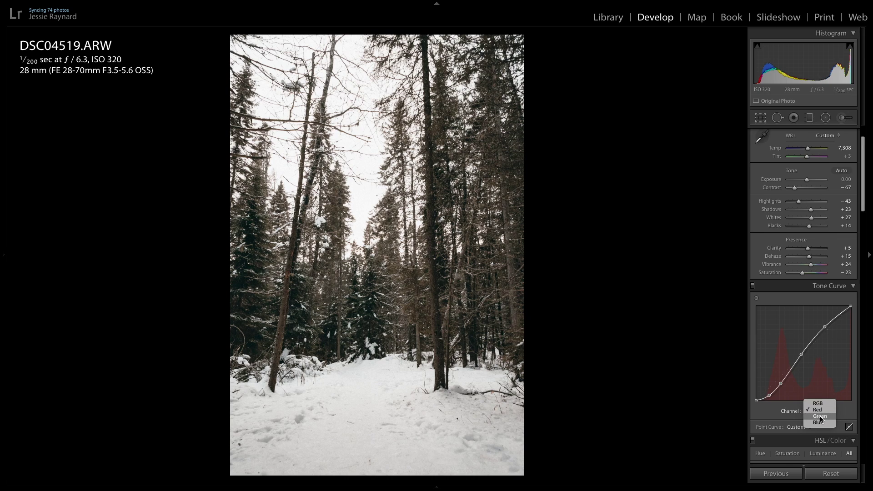
pyautogui.click(821, 417)
pyautogui.click(823, 418)
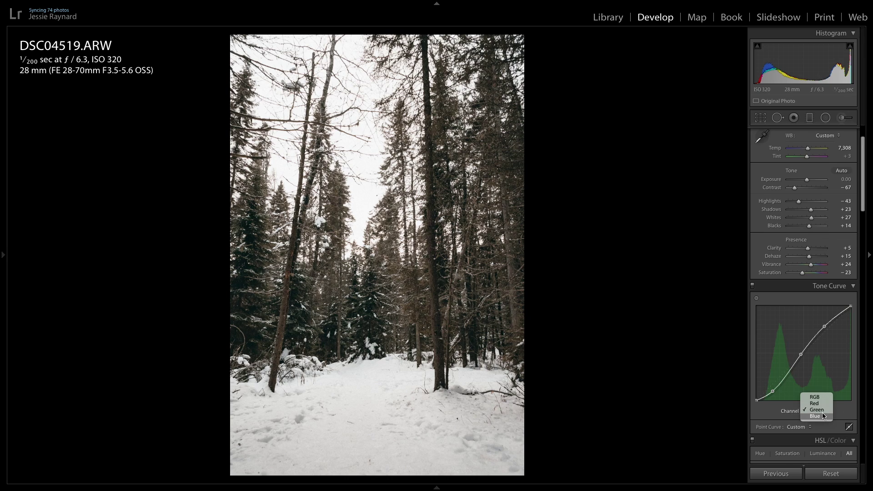
pyautogui.click(823, 418)
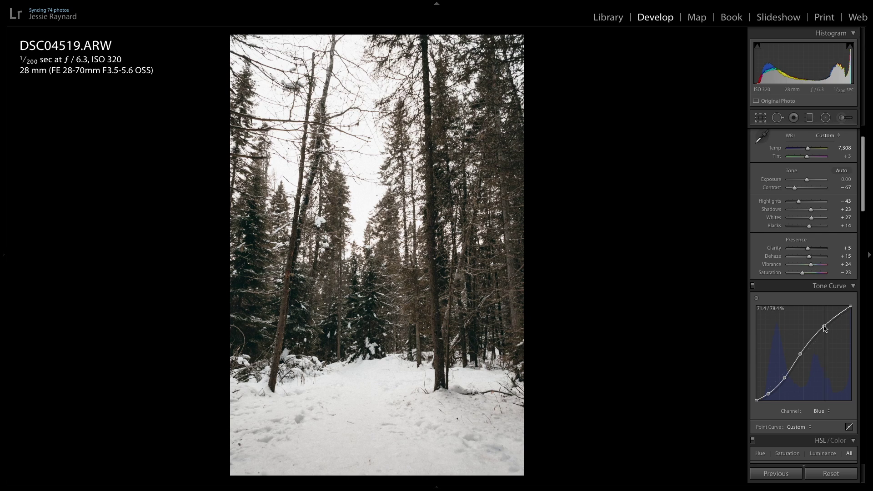
pyautogui.moveTo(826, 326); pyautogui.dragTo(827, 326)
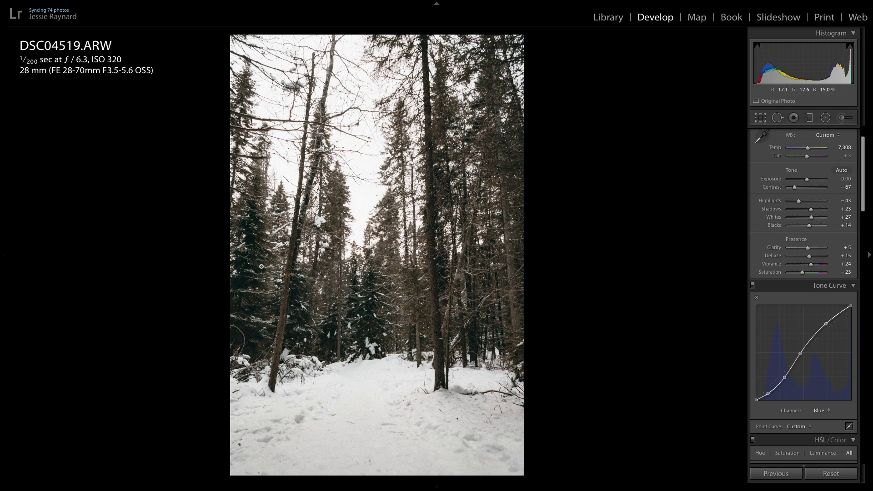
# - Return the tone curve to the RGB channel
pyautogui.click(820, 414)
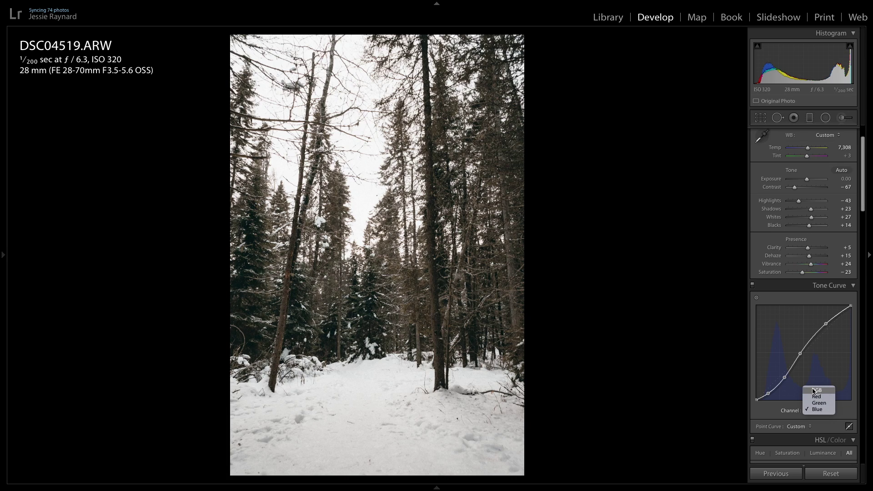
pyautogui.click(817, 391)
pyautogui.click(822, 415)
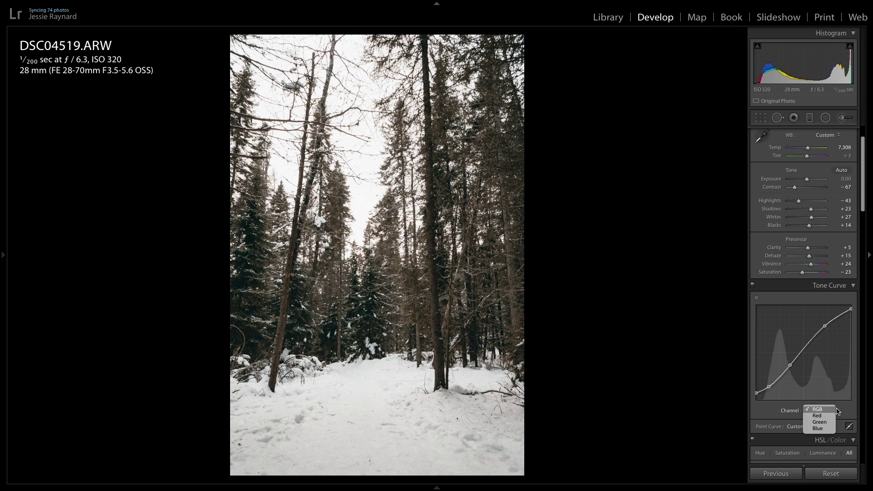
pyautogui.click(819, 411)
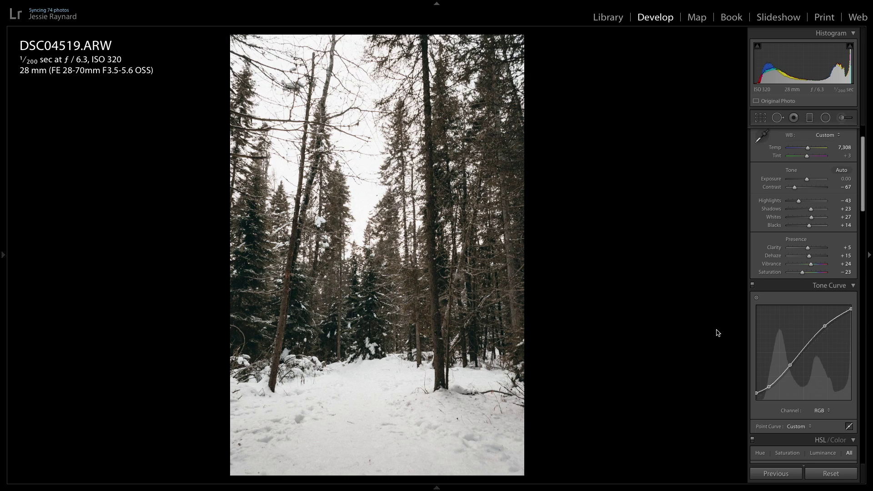
# - Set the green saturation to −20 in the HSL adjustments, keeping aqua saturation at −37
pyautogui.scroll(-3, 814, 371)
pyautogui.scroll(-5, 815, 372)
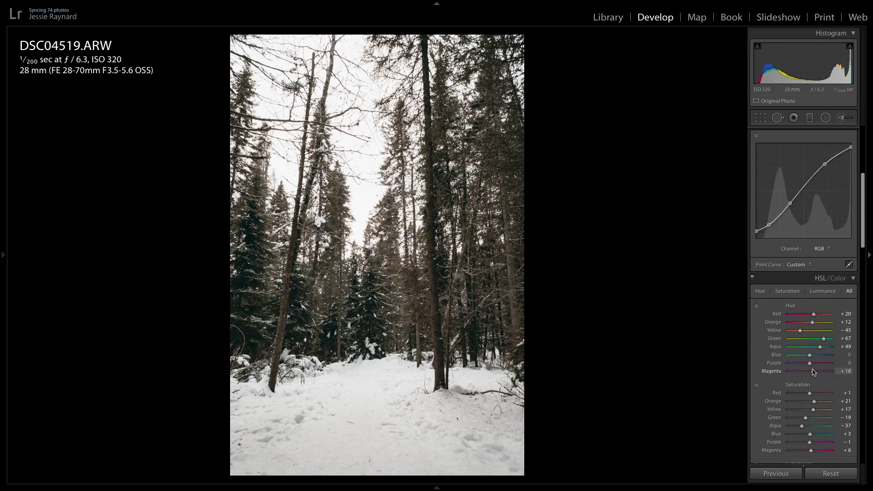
pyautogui.scroll(-3, 772, 294)
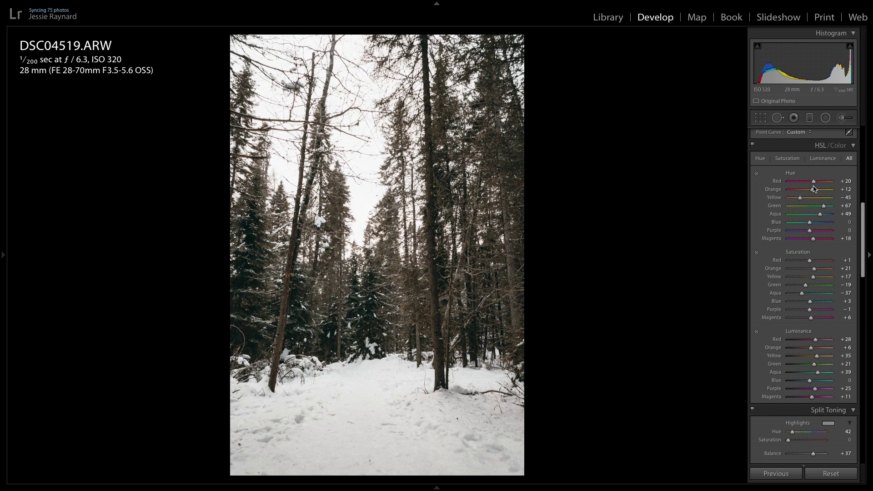
pyautogui.scroll(1, 813, 189)
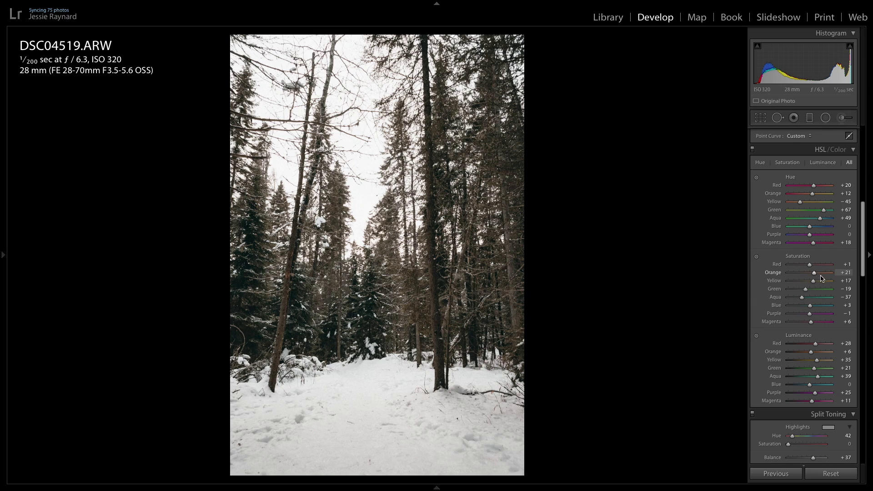
pyautogui.moveTo(807, 291); pyautogui.dragTo(806, 295)
pyautogui.moveTo(796, 299); pyautogui.dragTo(796, 299)
pyautogui.scroll(-1, 816, 311)
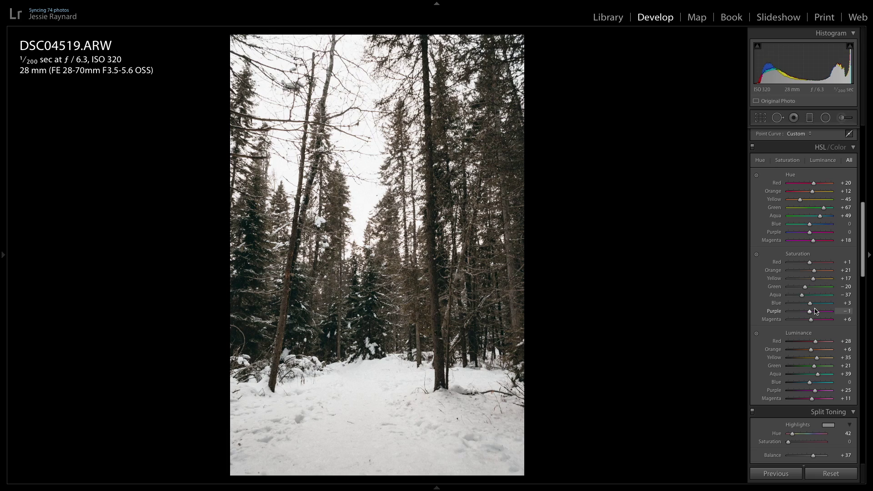
# - Compare the photo with the HSL adjustments disabled and enabled, leaving them enabled
pyautogui.scroll(-3, 829, 350)
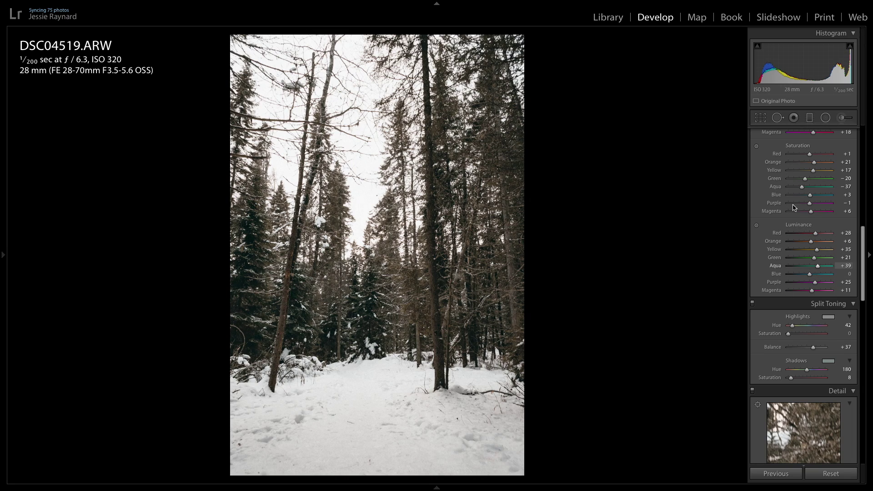
pyautogui.scroll(1, 797, 217)
pyautogui.scroll(5, 797, 217)
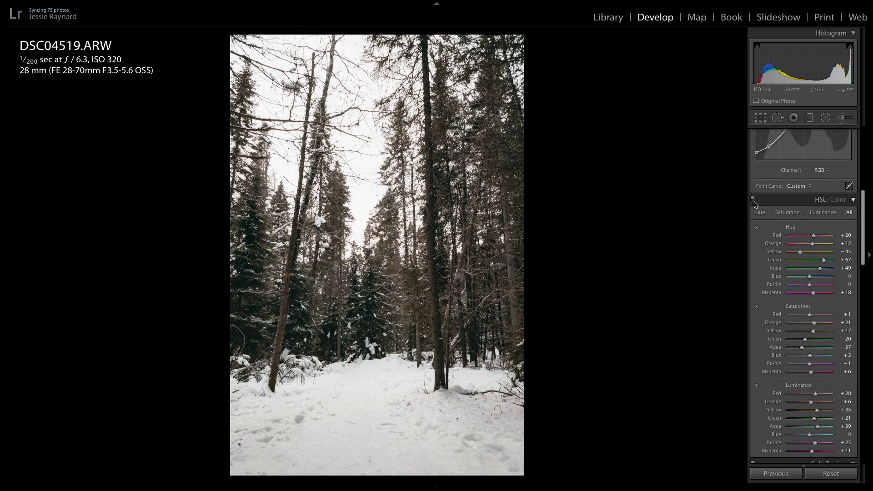
pyautogui.click(753, 200)
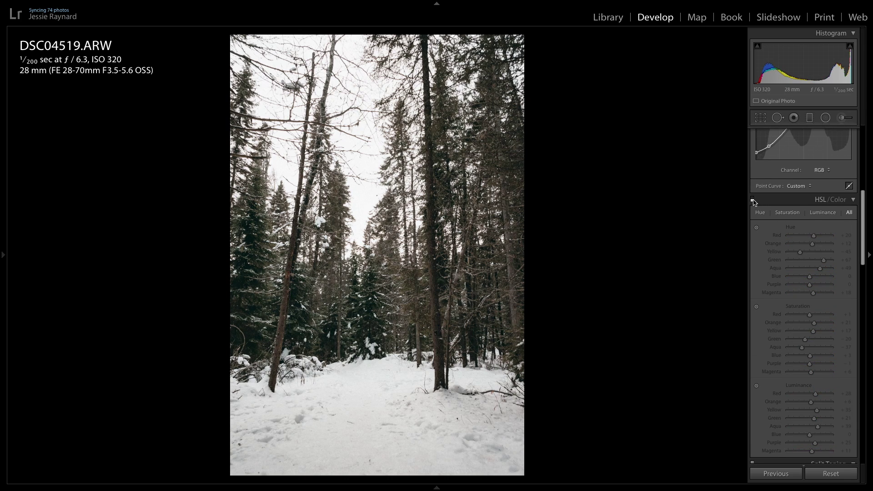
pyautogui.click(754, 200)
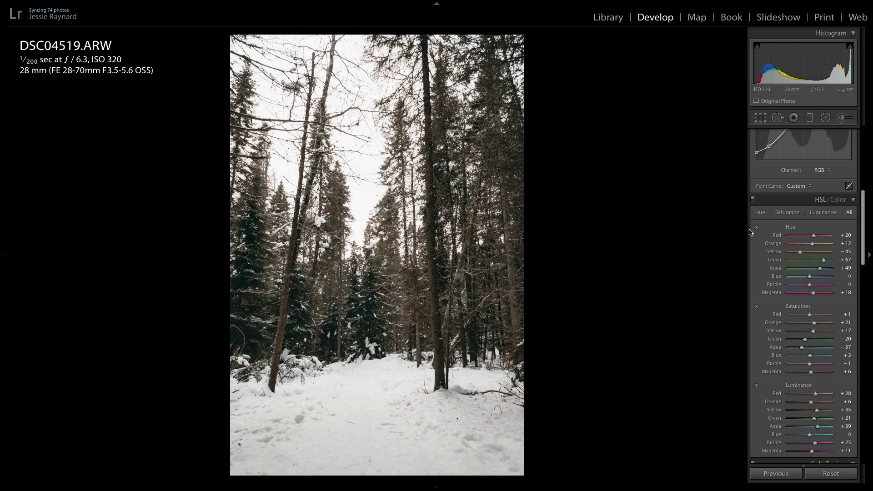
# - Try the split toning balance near both extremes, including +97, and bring it back to a moderate positive value
pyautogui.scroll(-5, 848, 344)
pyautogui.scroll(-3, 832, 318)
pyautogui.scroll(1, 821, 264)
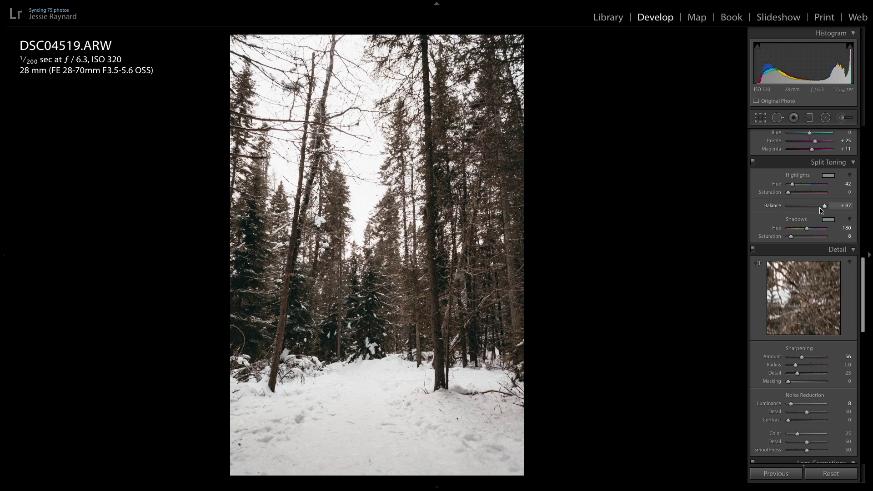
pyautogui.moveTo(822, 208); pyautogui.dragTo(769, 210)
pyautogui.moveTo(788, 206); pyautogui.dragTo(814, 214)
# - Examine the sharpening, noise reduction, profile and manual lens corrections, and transform settings
pyautogui.scroll(-5, 815, 202)
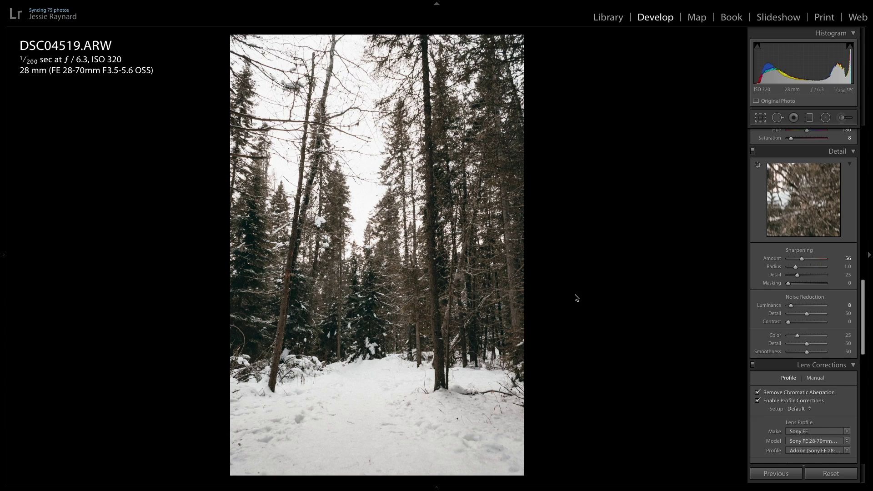
pyautogui.scroll(-7, 772, 278)
pyautogui.scroll(5, 772, 278)
pyautogui.scroll(-2, 772, 278)
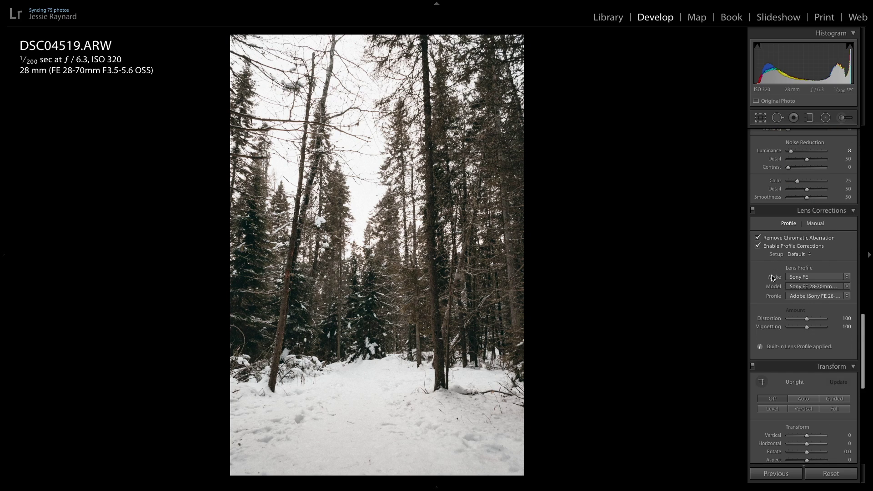
pyautogui.click(815, 222)
pyautogui.click(790, 223)
pyautogui.scroll(-4, 808, 277)
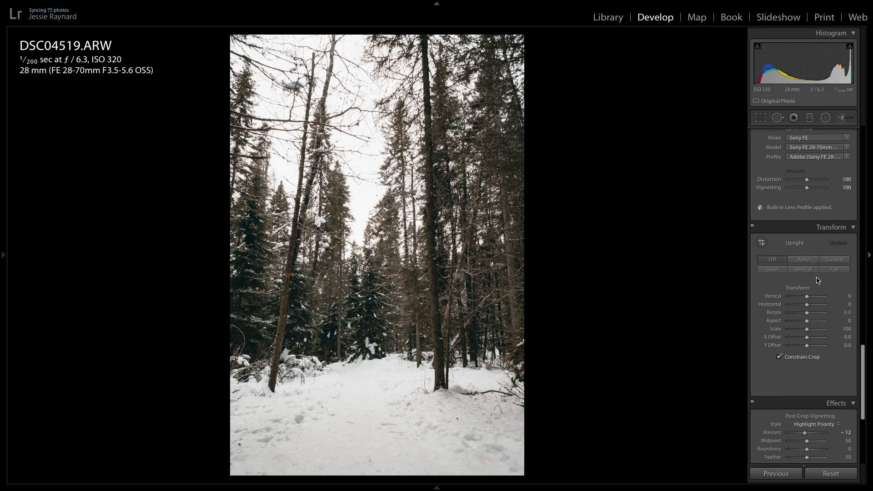
pyautogui.moveTo(808, 234); pyautogui.dragTo(809, 237)
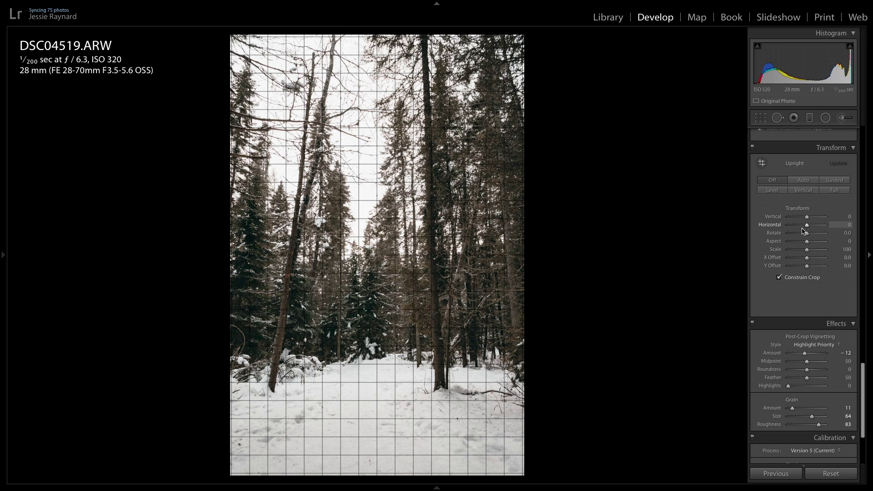
pyautogui.scroll(-1, 804, 231)
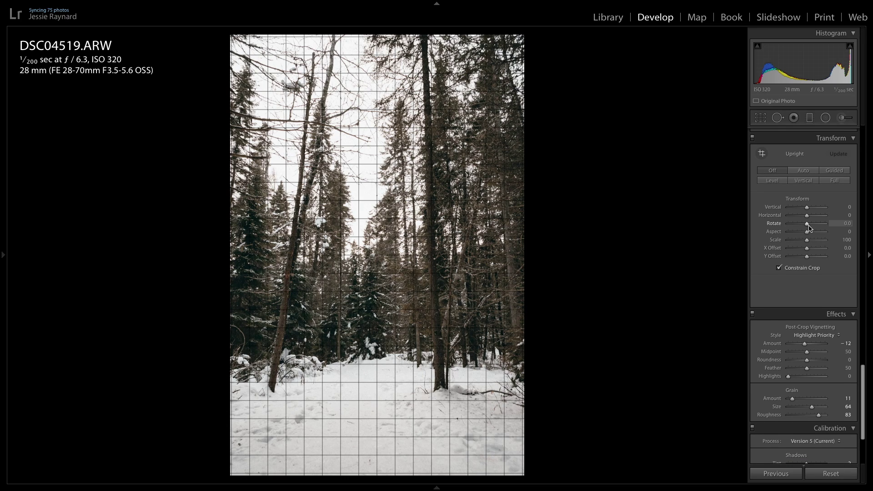
# - Rotate the photo by −1.7 in the transform settings
pyautogui.moveTo(808, 229); pyautogui.dragTo(805, 229)
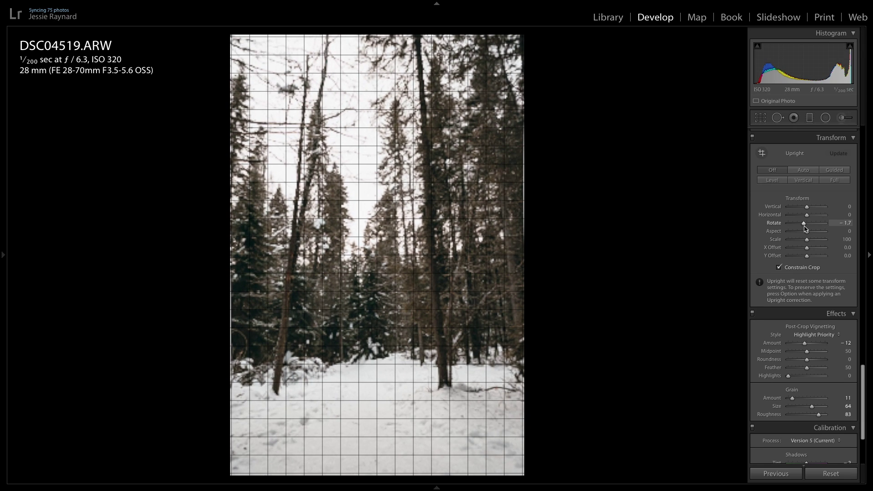
pyautogui.scroll(-1, 805, 229)
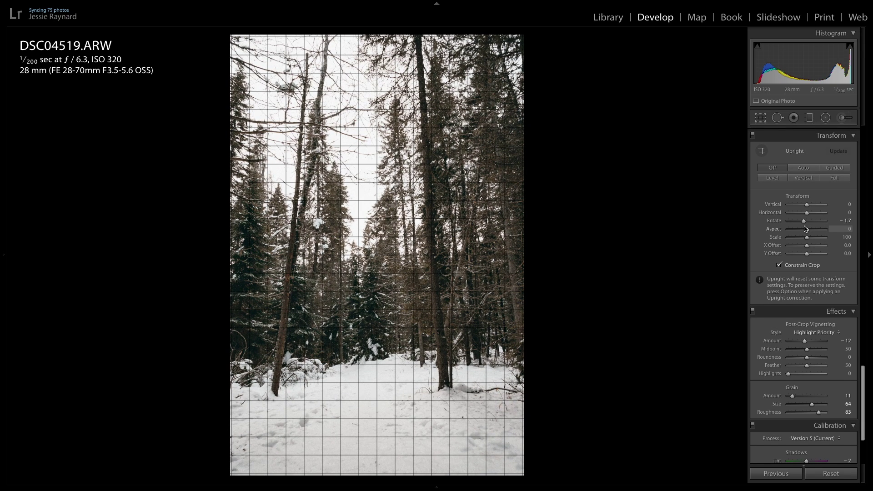
# - Remove the grain by setting its amount to 0, and set the post-crop vignetting amount to −13
pyautogui.scroll(-5, 812, 309)
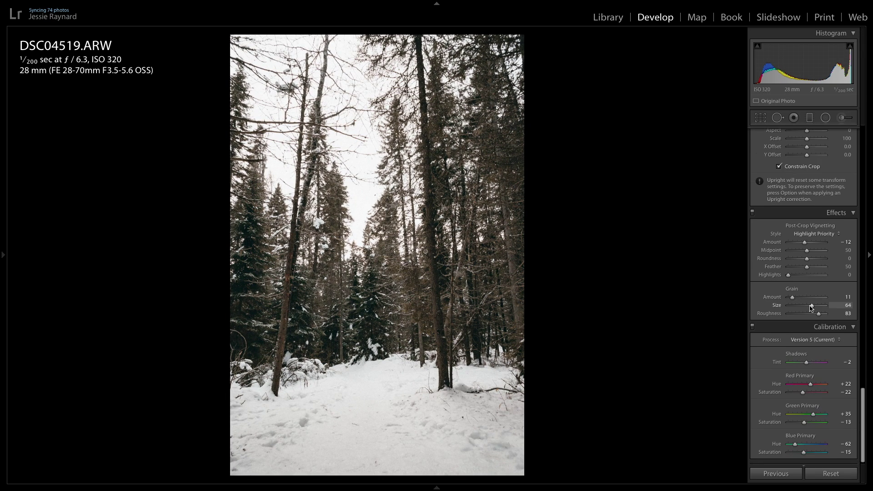
pyautogui.scroll(-1, 806, 247)
pyautogui.doubleClick(805, 246)
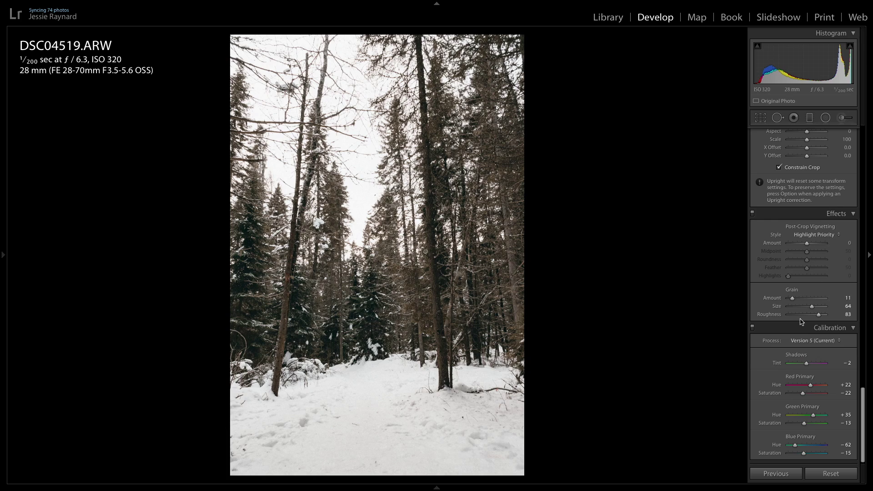
pyautogui.doubleClick(792, 298)
pyautogui.moveTo(808, 246); pyautogui.dragTo(805, 249)
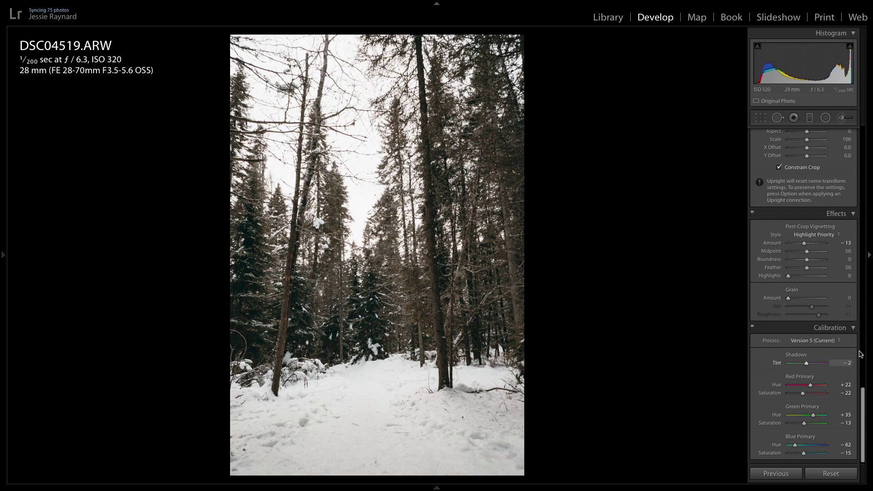
# - Compare the edited forest photo repeatedly with its unedited version, finishing on the edited view
pyautogui.press('F6')
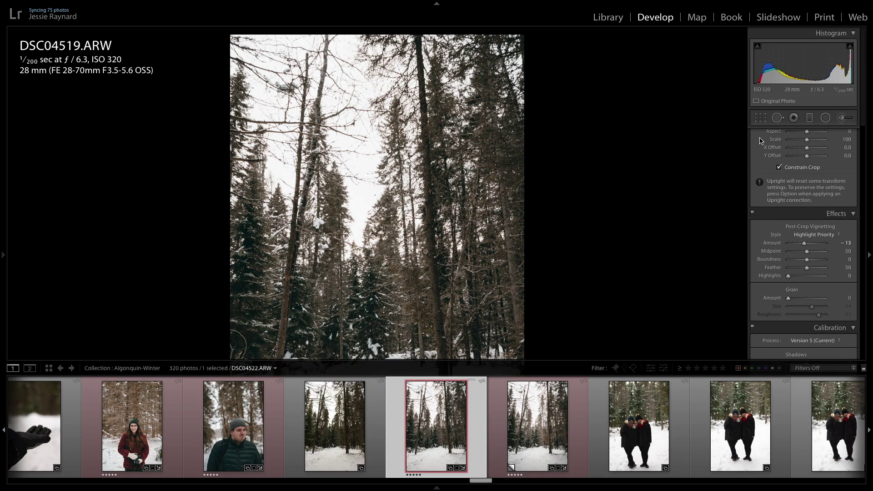
pyautogui.press('F6')
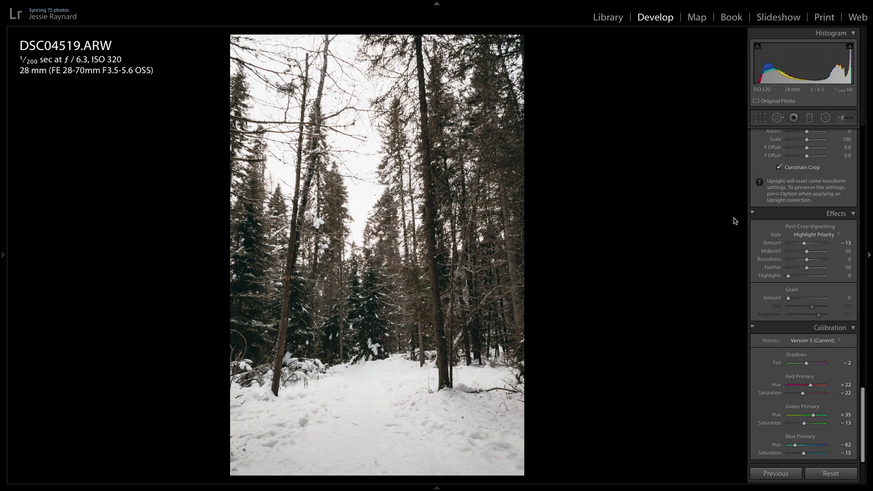
pyautogui.press('\\')
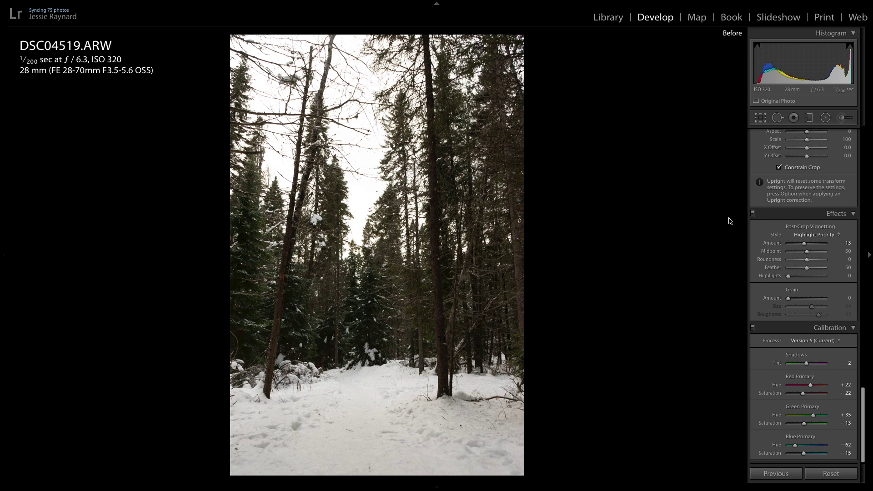
pyautogui.press('\\')
pyautogui.press('\\')
pyautogui.press('\\')
pyautogui.press('\\')
pyautogui.press('\\')
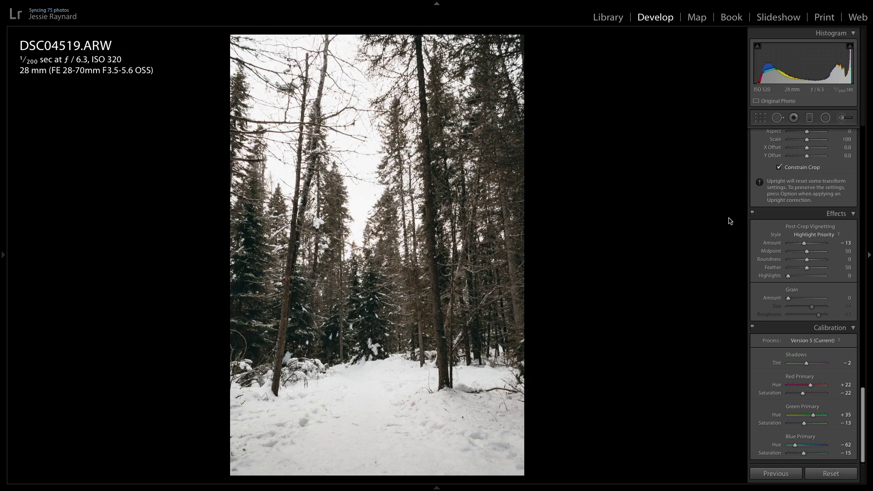
pyautogui.press('\\')
pyautogui.press('\\')
pyautogui.press('\\')
pyautogui.press('\\')
pyautogui.press('\\')
pyautogui.press('\\')
pyautogui.press('\\')
pyautogui.press('\\')
# - Add a radial filter with exposure 0.38 over the bright sky, centred between the trees and widened to almost the photo's full width
pyautogui.scroll(15, 778, 234)
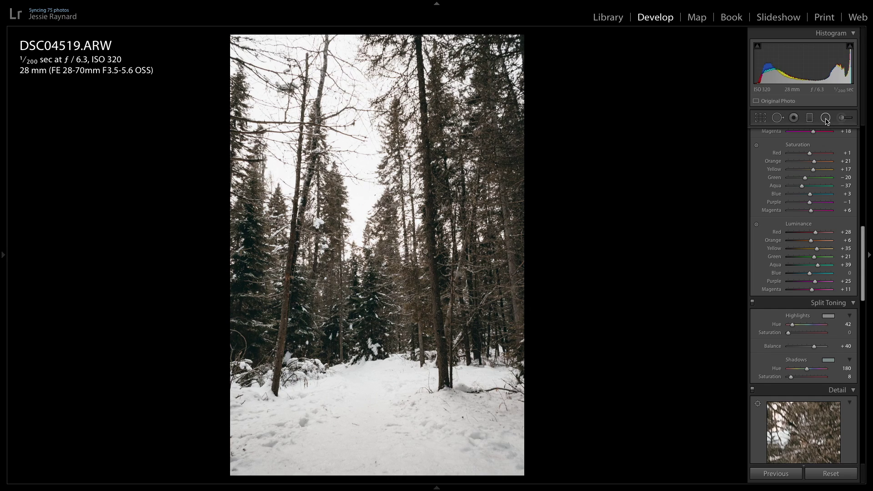
pyautogui.click(826, 118)
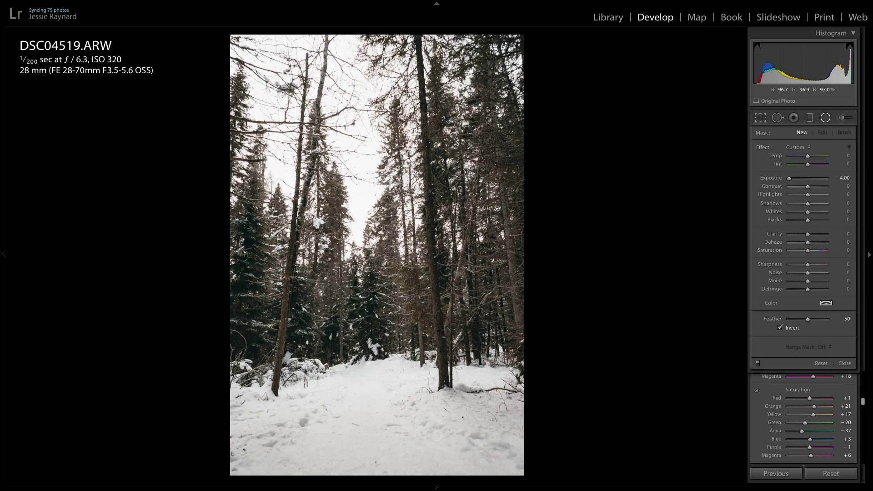
pyautogui.moveTo(346, 105); pyautogui.dragTo(474, 275)
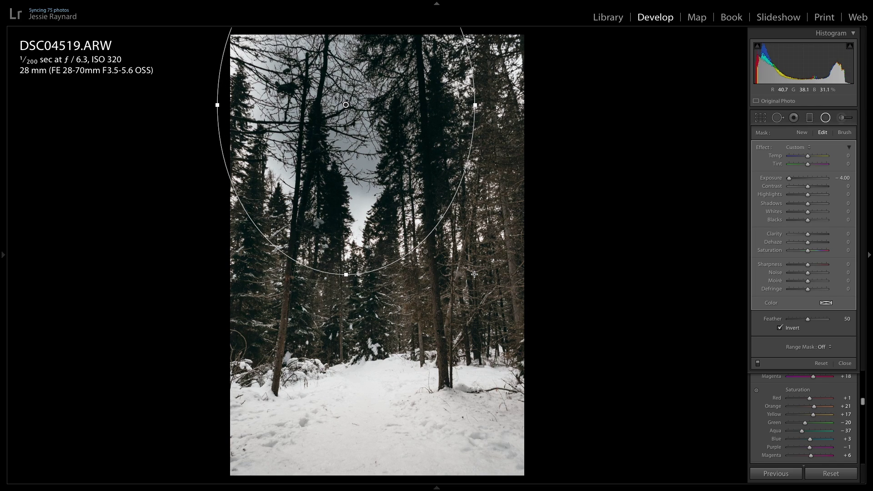
pyautogui.moveTo(792, 179); pyautogui.dragTo(814, 182)
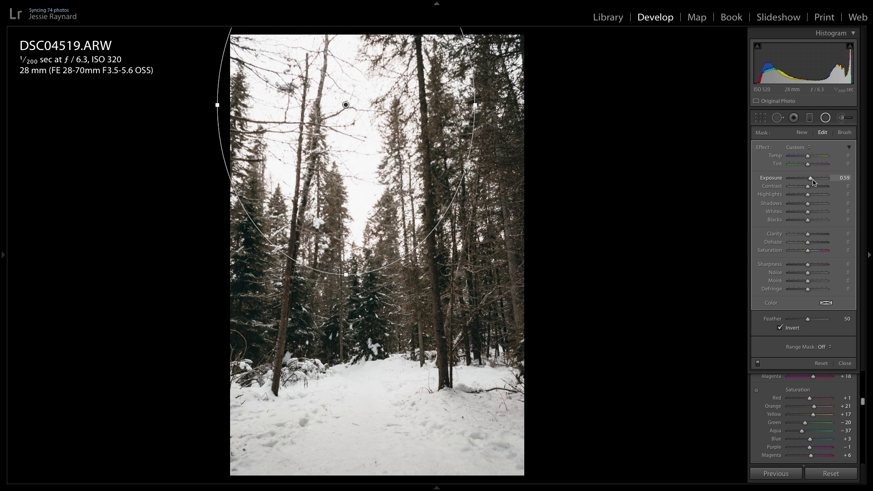
pyautogui.moveTo(812, 182); pyautogui.dragTo(813, 182)
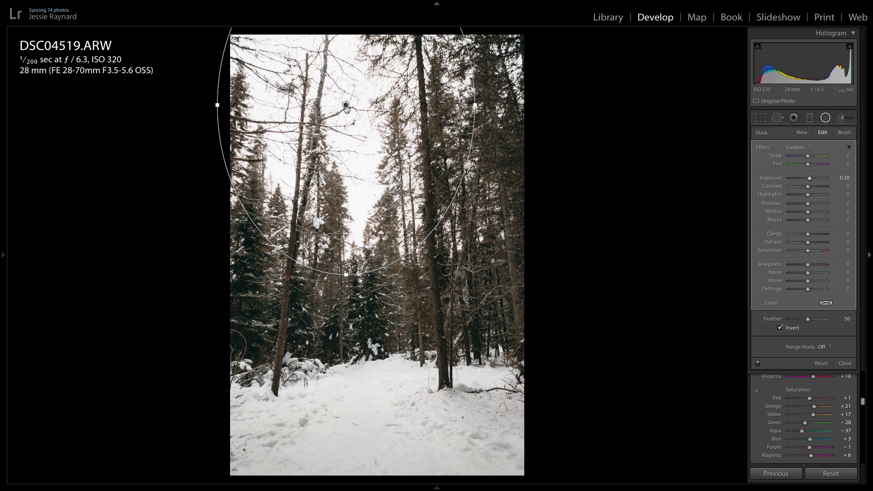
pyautogui.moveTo(346, 105); pyautogui.dragTo(371, 160)
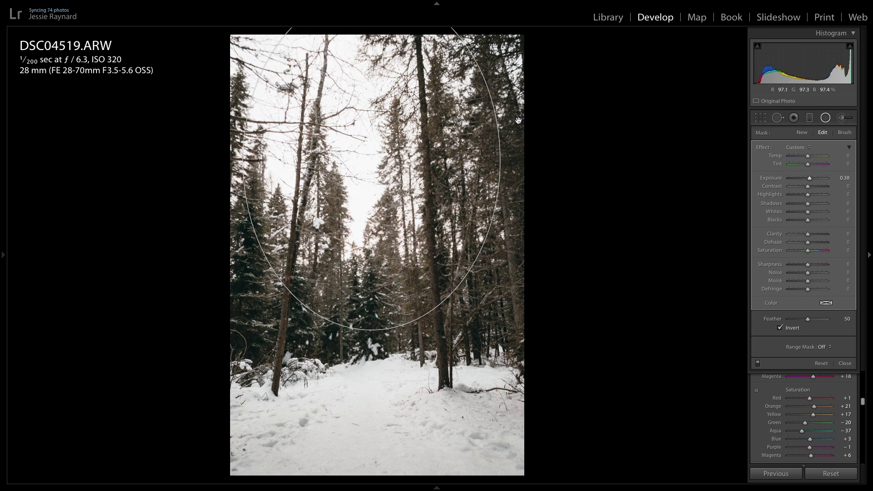
pyautogui.moveTo(501, 161); pyautogui.dragTo(521, 161)
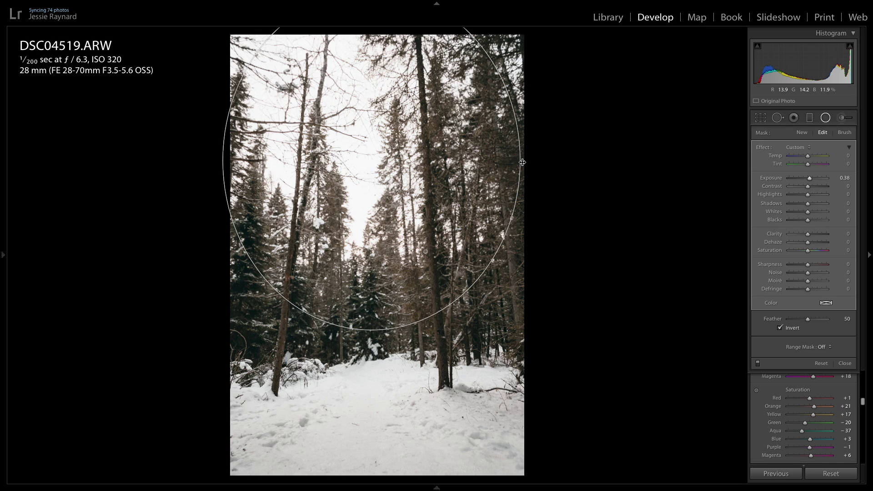
# - Tint the sky's radial filter with a faint warm colour around hue 36 at low saturation, and close the filter
pyautogui.click(826, 303)
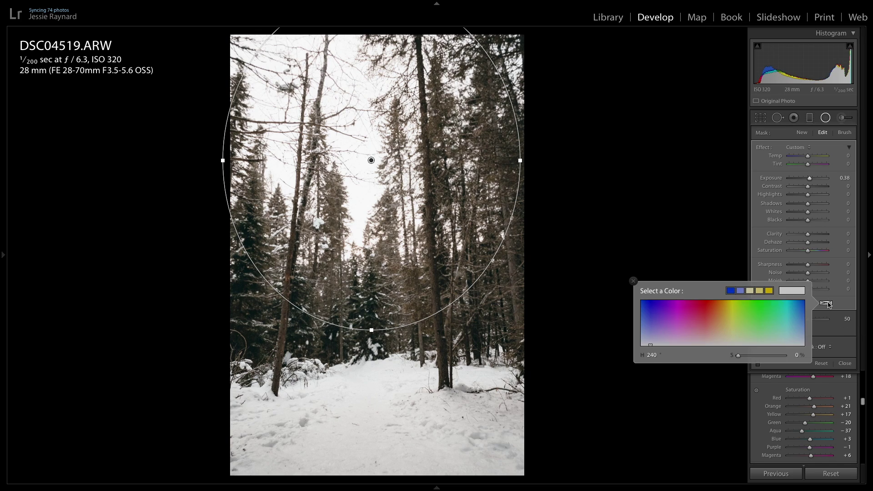
pyautogui.click(733, 338)
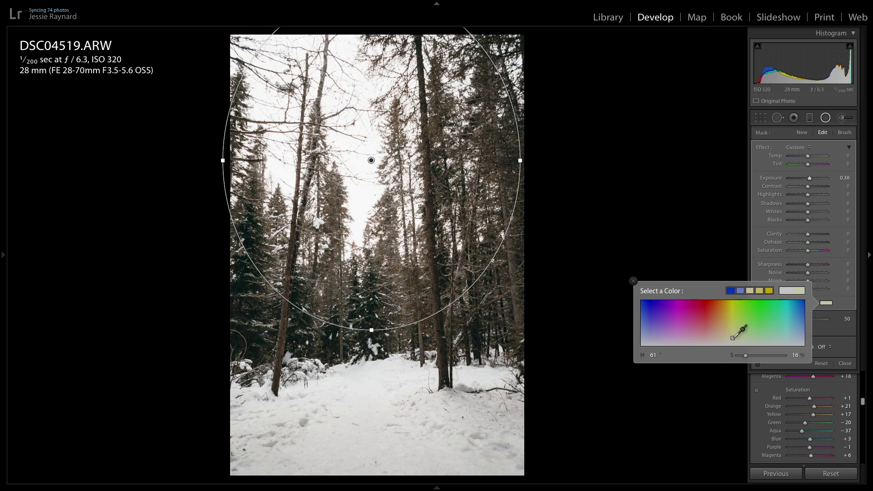
pyautogui.click(729, 301)
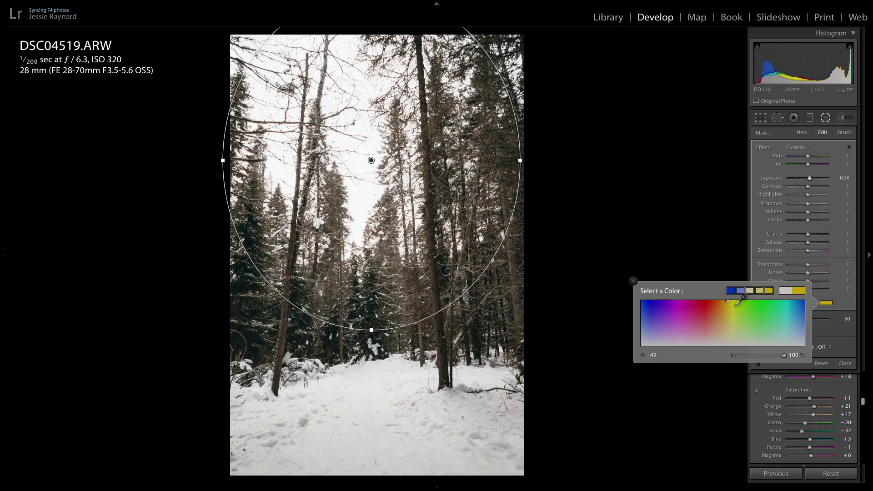
pyautogui.moveTo(730, 301)
pyautogui.mouseDown()
pyautogui.moveTo(717, 311)
pyautogui.moveTo(721, 340)
pyautogui.mouseUp()
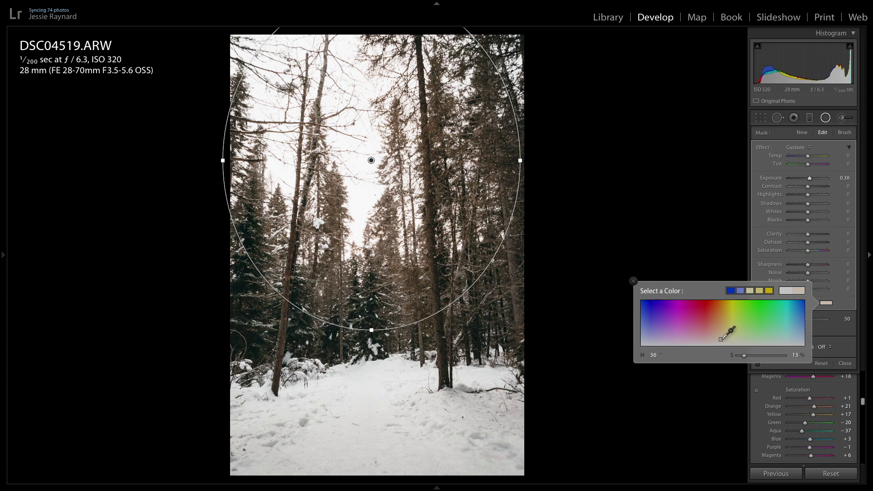
pyautogui.moveTo(744, 355); pyautogui.dragTo(740, 359)
pyautogui.click(633, 281)
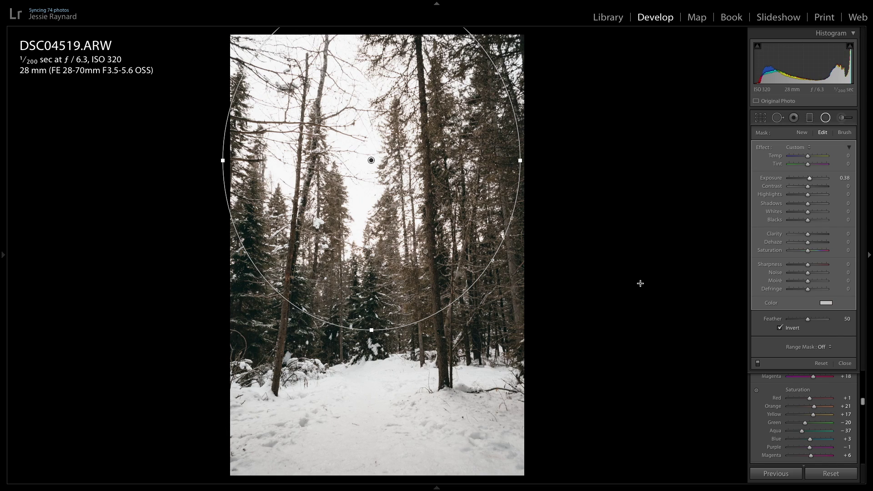
pyautogui.hotkey('shift', 'm')
# - Compare the photo before and after the edits with the tinted sky filter applied
pyautogui.press('\\')
pyautogui.press('\\')
pyautogui.press('\\')
pyautogui.press('\\')
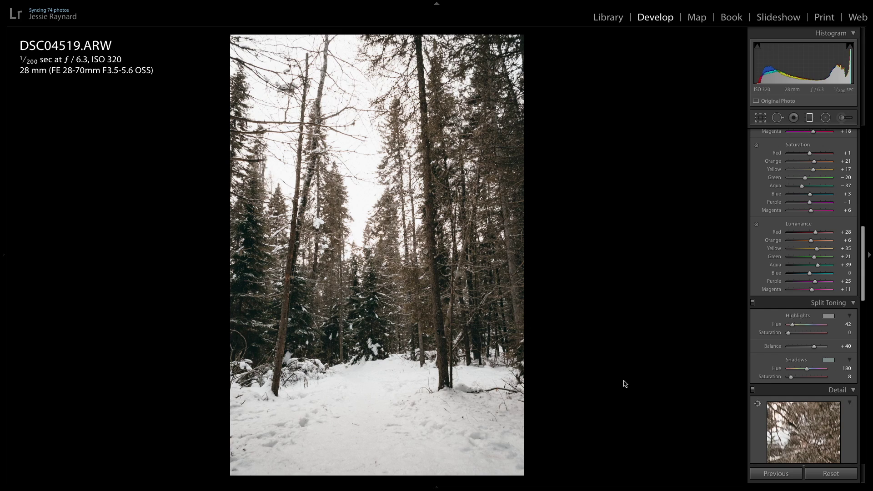
# - Draw a graduated filter up from the snowy foreground and straighten it to nearly horizontal
pyautogui.press('m')
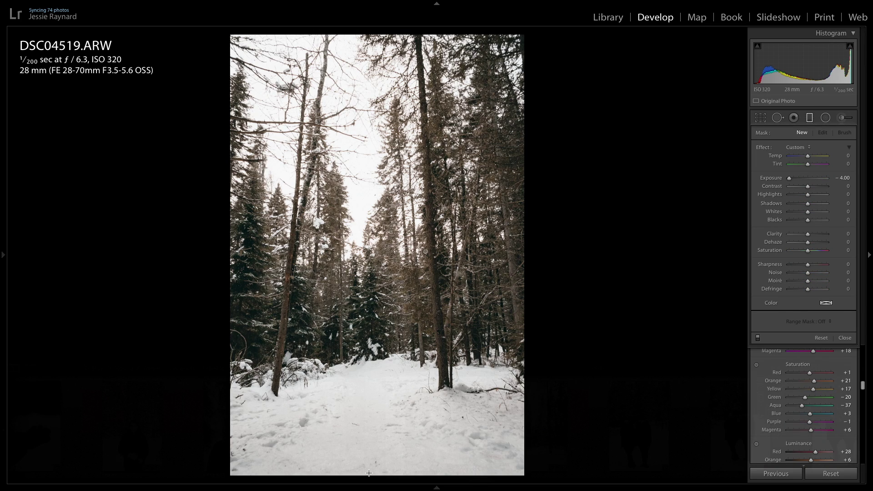
pyautogui.moveTo(371, 486)
pyautogui.moveTo(394, 285); pyautogui.dragTo(400, 314)
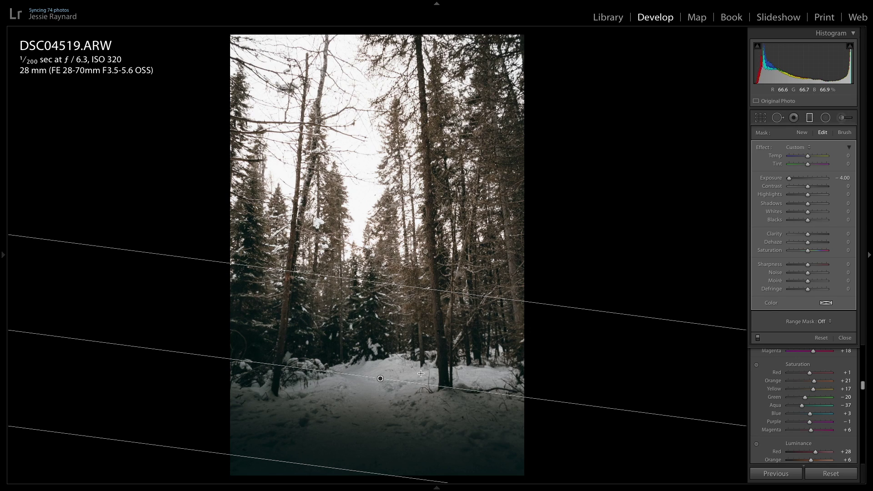
pyautogui.moveTo(423, 370); pyautogui.dragTo(425, 382)
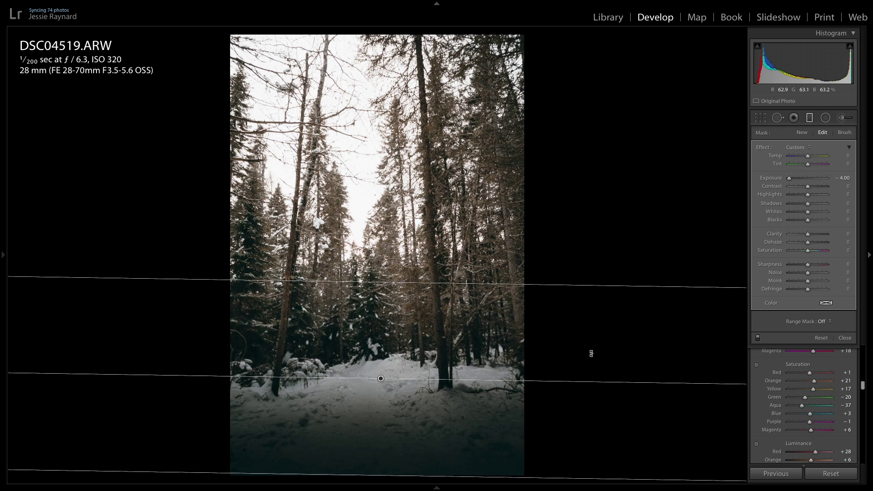
# - Set the graduated filter's exposure to 0.23, level its centre line further, and close the filter
pyautogui.click(807, 179)
pyautogui.moveTo(808, 181)
pyautogui.mouseDown()
pyautogui.moveTo(824, 182)
pyautogui.moveTo(809, 185)
pyautogui.mouseUp()
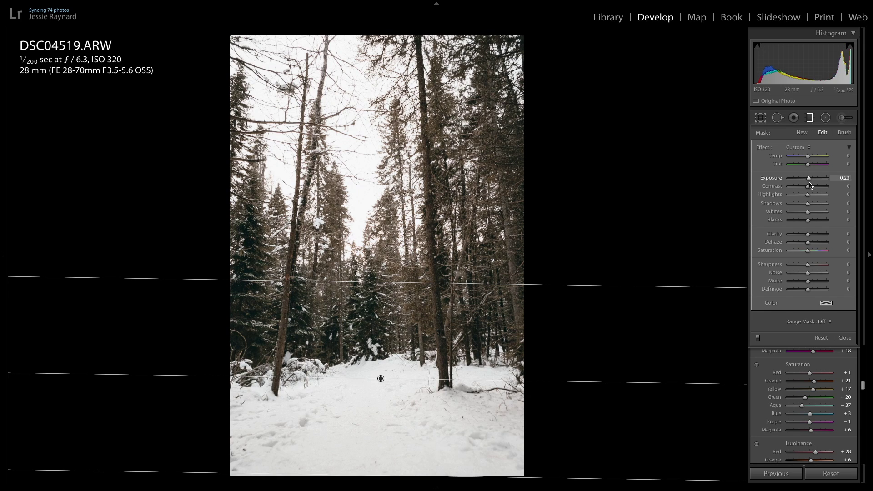
pyautogui.moveTo(528, 383); pyautogui.dragTo(527, 377)
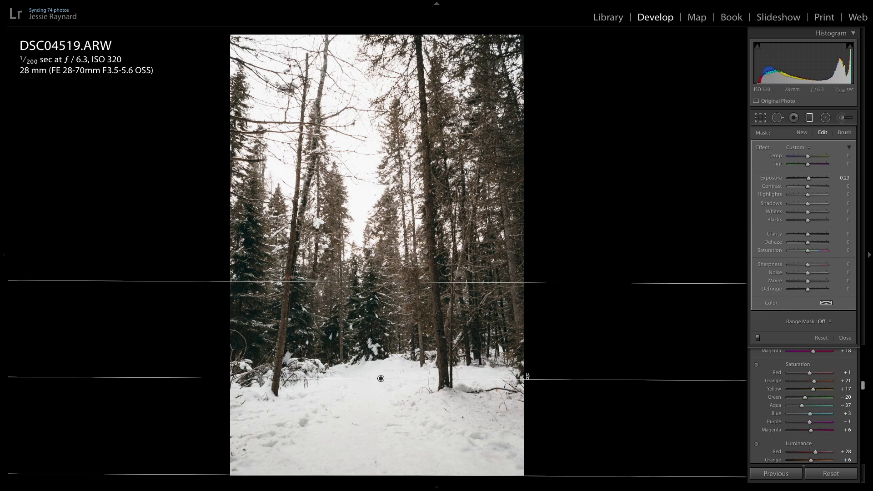
pyautogui.click(530, 377)
pyautogui.press('m')
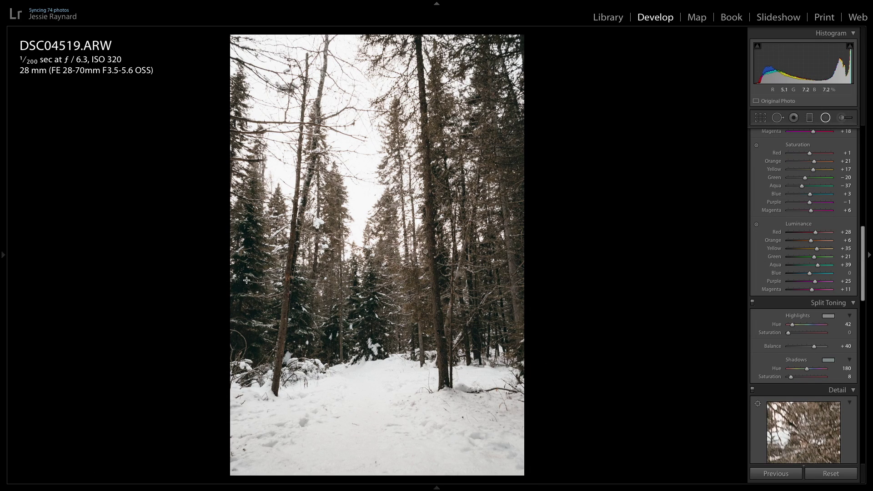
# - Add a tall radial filter over the evergreens at the photo's left edge with exposure 0.33
pyautogui.hotkey('shift', 'm')
pyautogui.moveTo(246, 280); pyautogui.dragTo(287, 386)
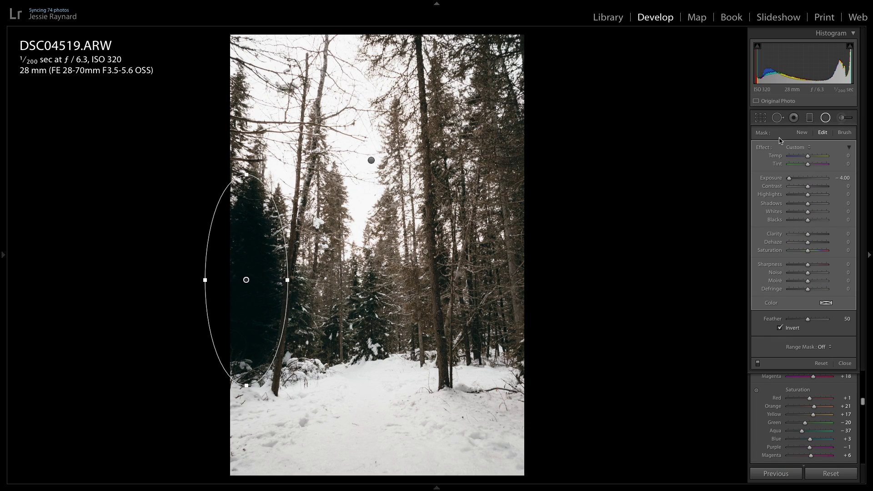
pyautogui.click(810, 179)
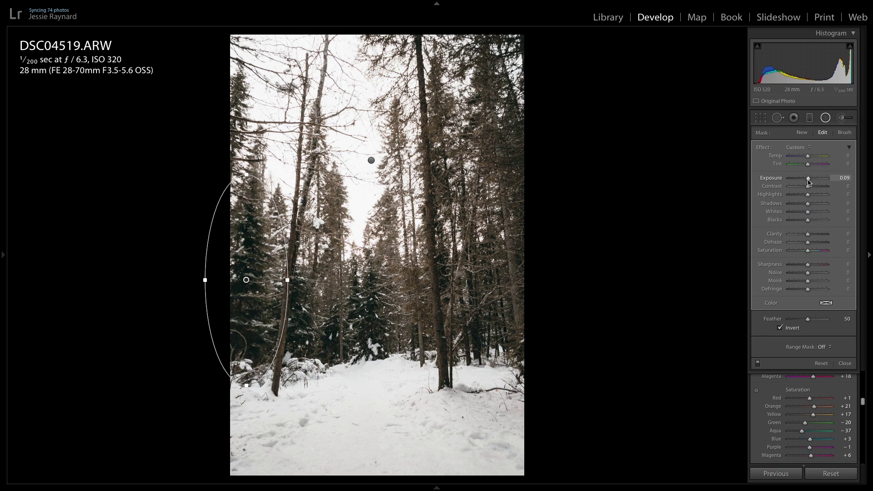
pyautogui.moveTo(809, 181); pyautogui.dragTo(810, 181)
# - Tint the left evergreens' radial filter a faint green with hue 107 and saturation 5%
pyautogui.click(826, 303)
pyautogui.click(756, 335)
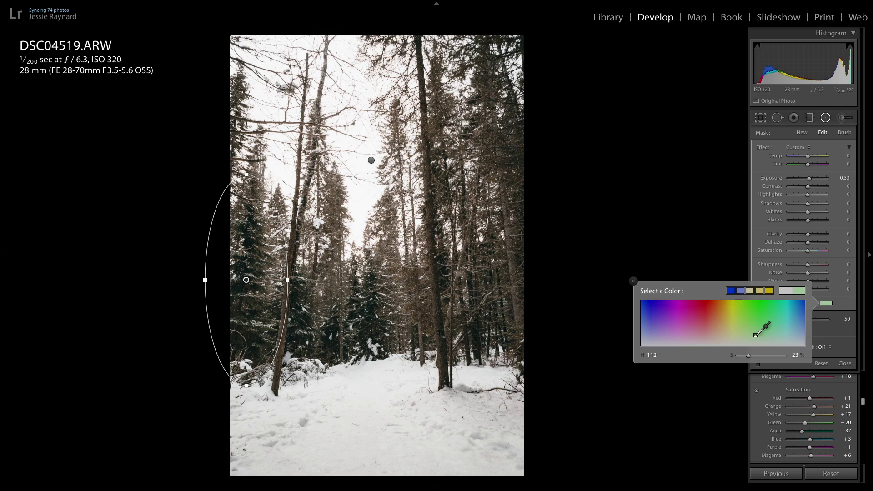
pyautogui.moveTo(756, 335)
pyautogui.mouseDown()
pyautogui.moveTo(756, 318)
pyautogui.moveTo(755, 340)
pyautogui.mouseUp()
pyautogui.moveTo(744, 356); pyautogui.dragTo(739, 358)
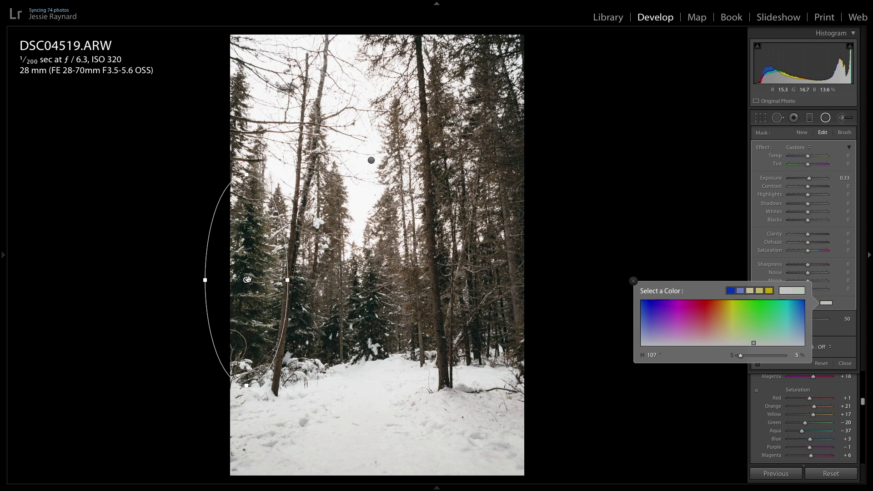
# - Duplicate the green-tinted radial filter onto the small evergreen at the end of the path, narrow it to the tree, and close it
pyautogui.rightClick(247, 281)
pyautogui.press('Escape')
pyautogui.click(364, 299)
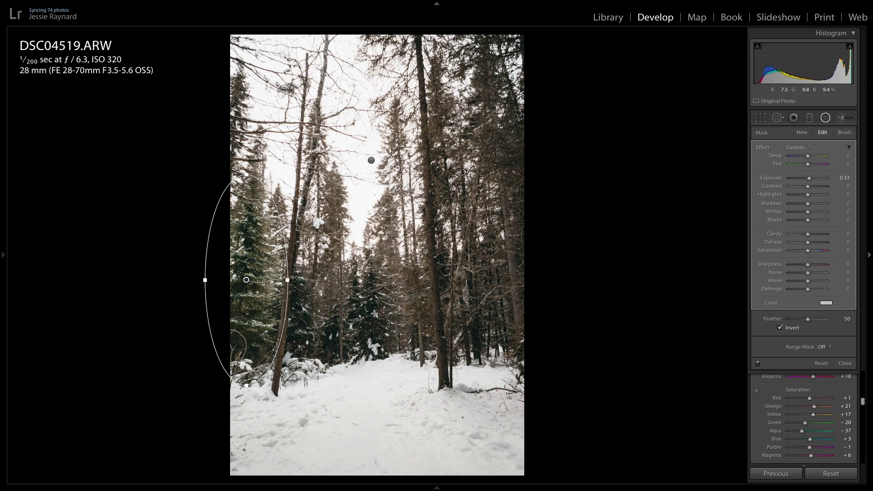
pyautogui.moveTo(366, 311)
pyautogui.mouseDown()
pyautogui.moveTo(372, 418)
pyautogui.moveTo(371, 369)
pyautogui.mouseUp()
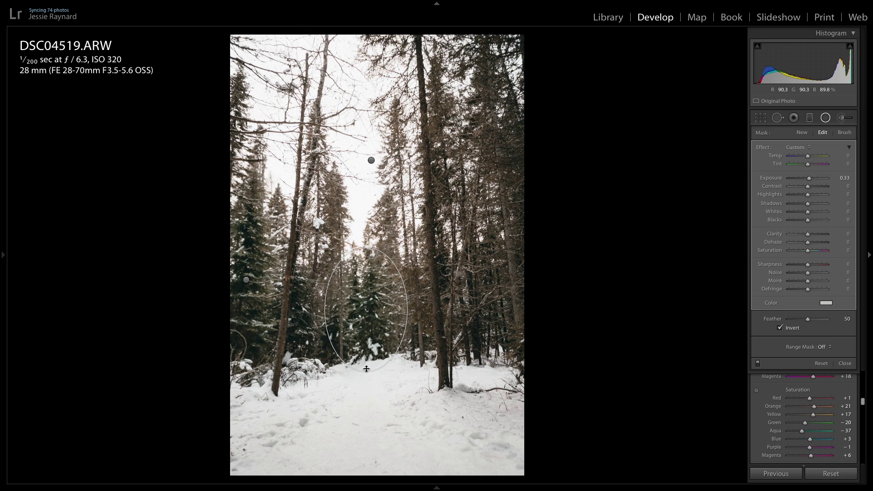
pyautogui.moveTo(325, 312); pyautogui.dragTo(363, 322)
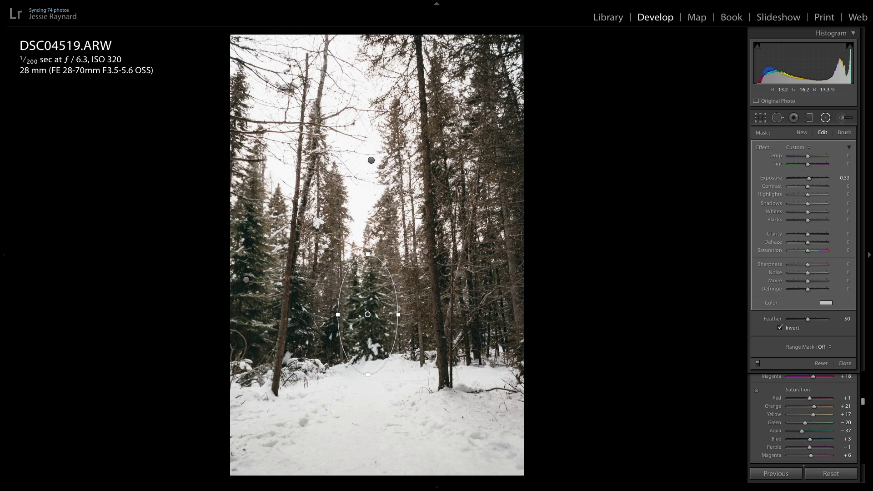
pyautogui.hotkey('shift', 'm')
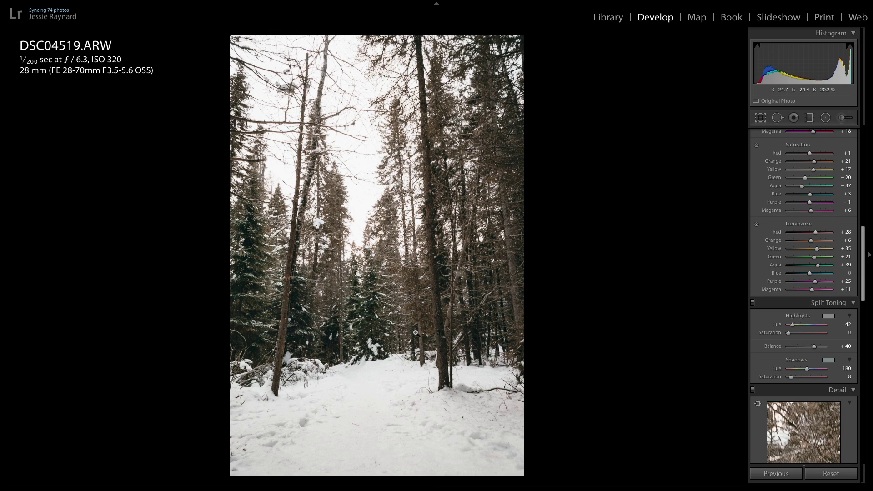
# - Compare the photo before and after all edits, including the new local filters
pyautogui.press('\\')
pyautogui.press('\\')
pyautogui.press('\\')
pyautogui.press('\\')
pyautogui.press('\\')
pyautogui.press('\\')
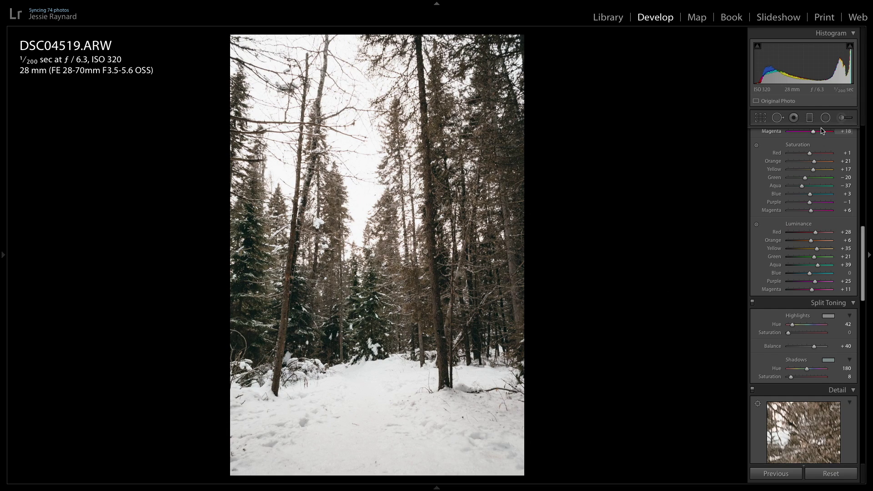
pyautogui.scroll(-1, 759, 403)
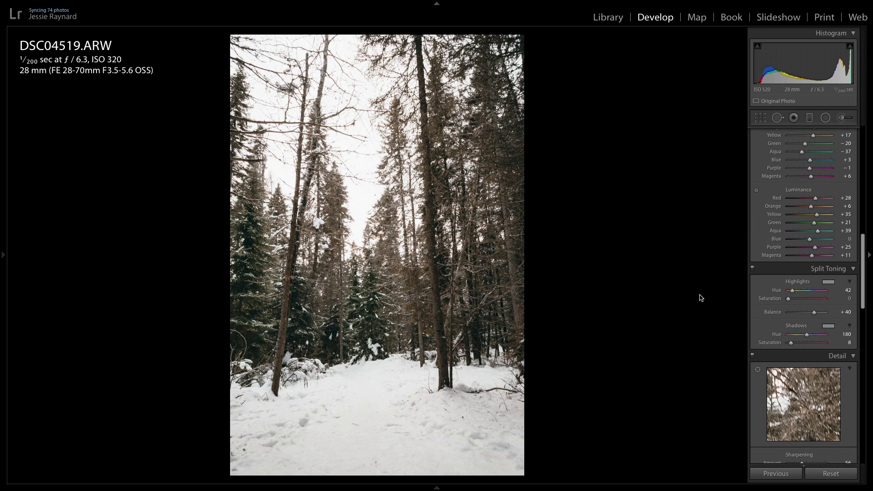